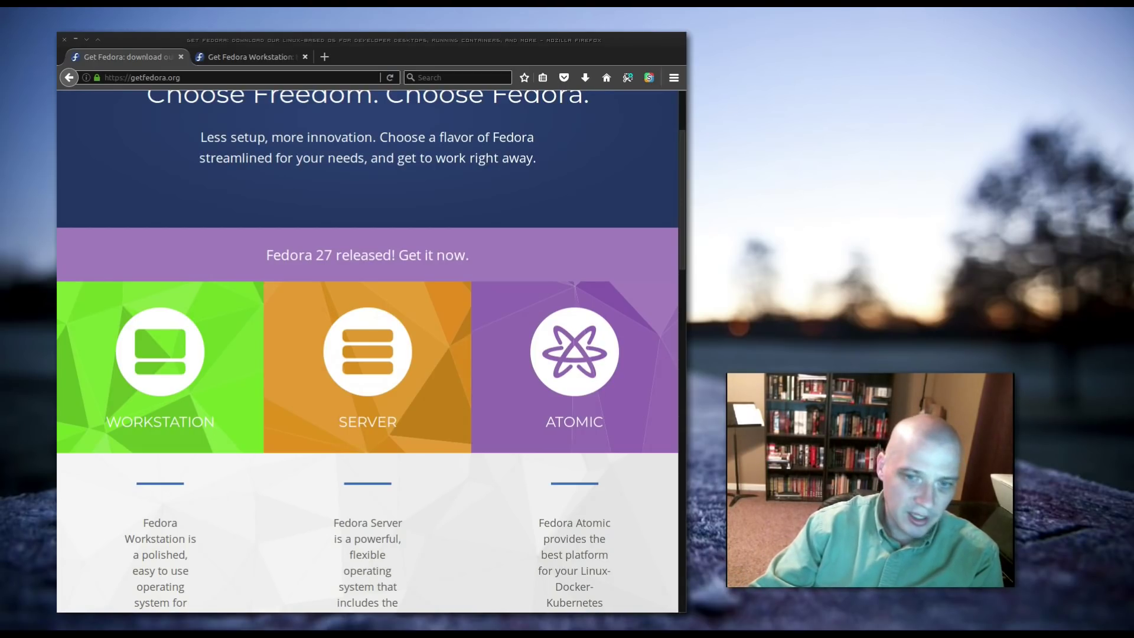
Scroll through the getfedora.org home page, then switch to the Get Fedora Workstation tab.
scroll(371, 421, "up", 3)
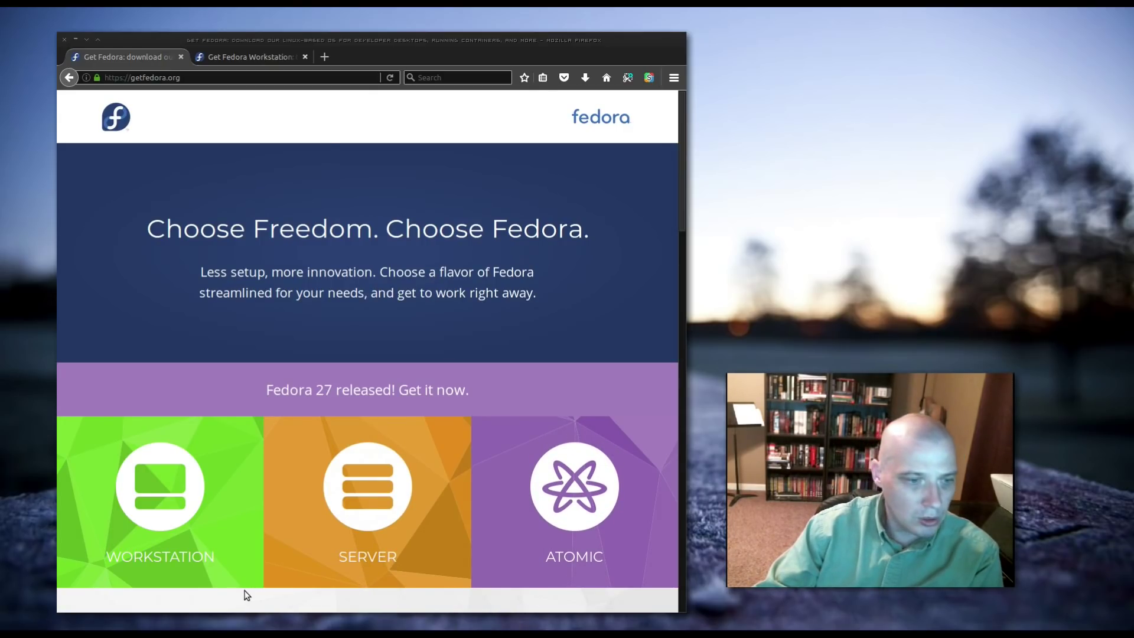
scroll(246, 593, "down", 4)
mouse_move(187, 327)
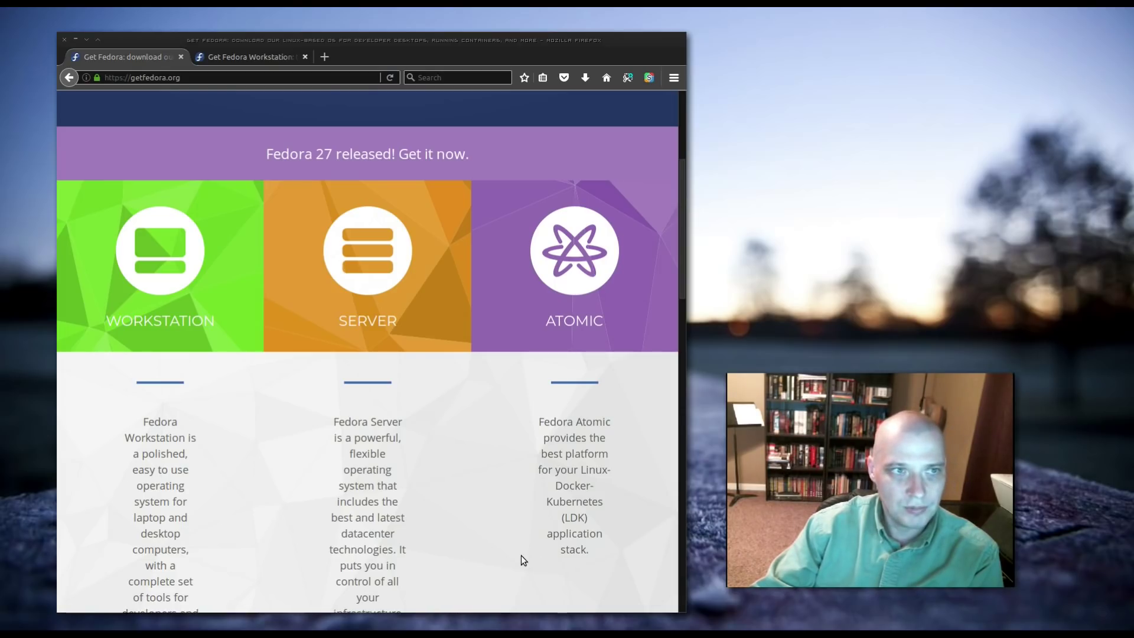
left_click(260, 58)
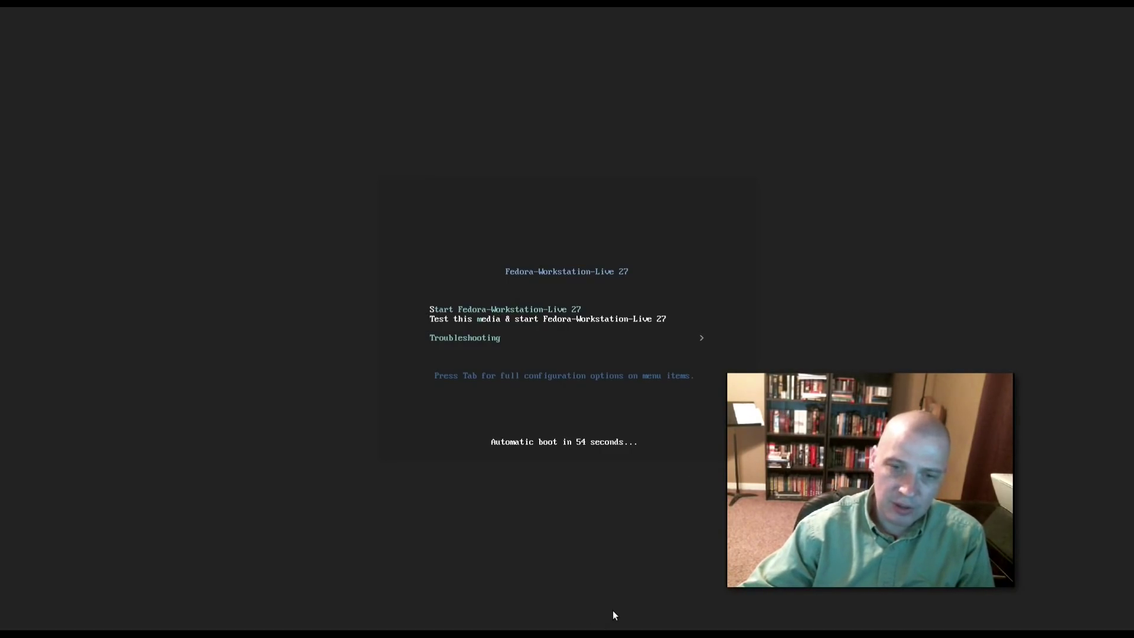
Capture keyboard and mouse into the VM and boot the Start Fedora-Workstation-Live 27 entry.
left_click(670, 406)
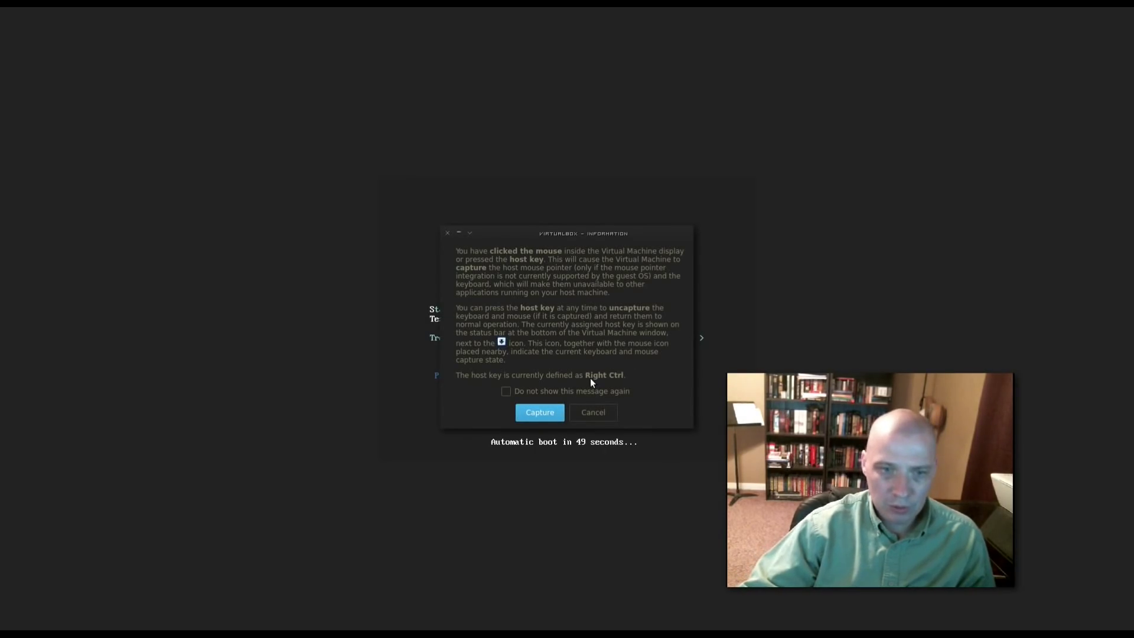
left_click(539, 411)
key("Up")
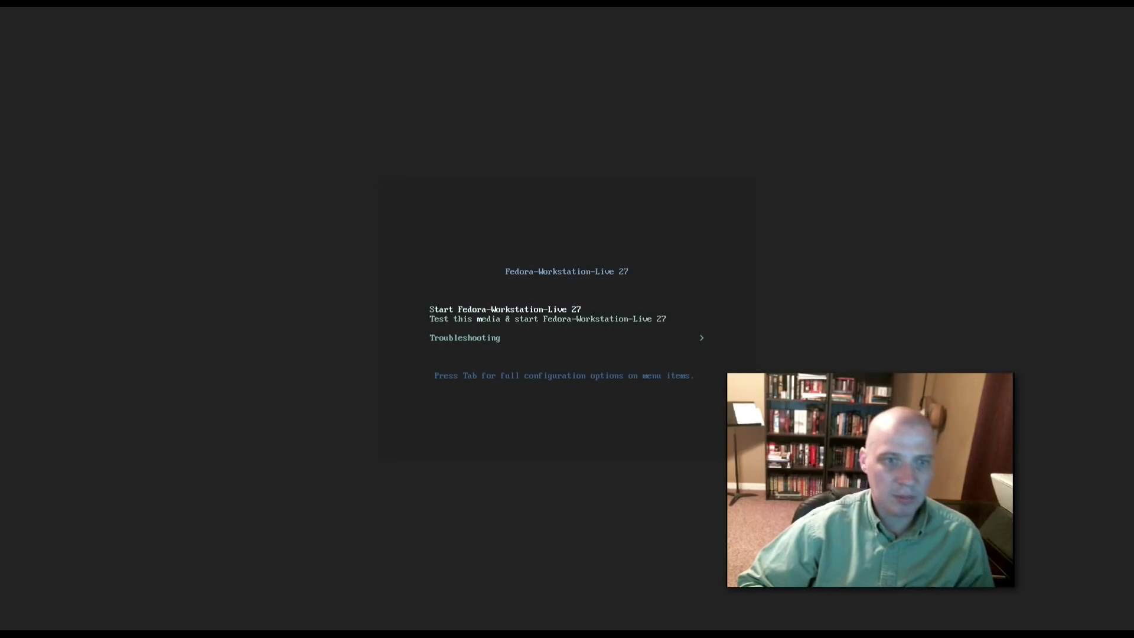
key("Down")
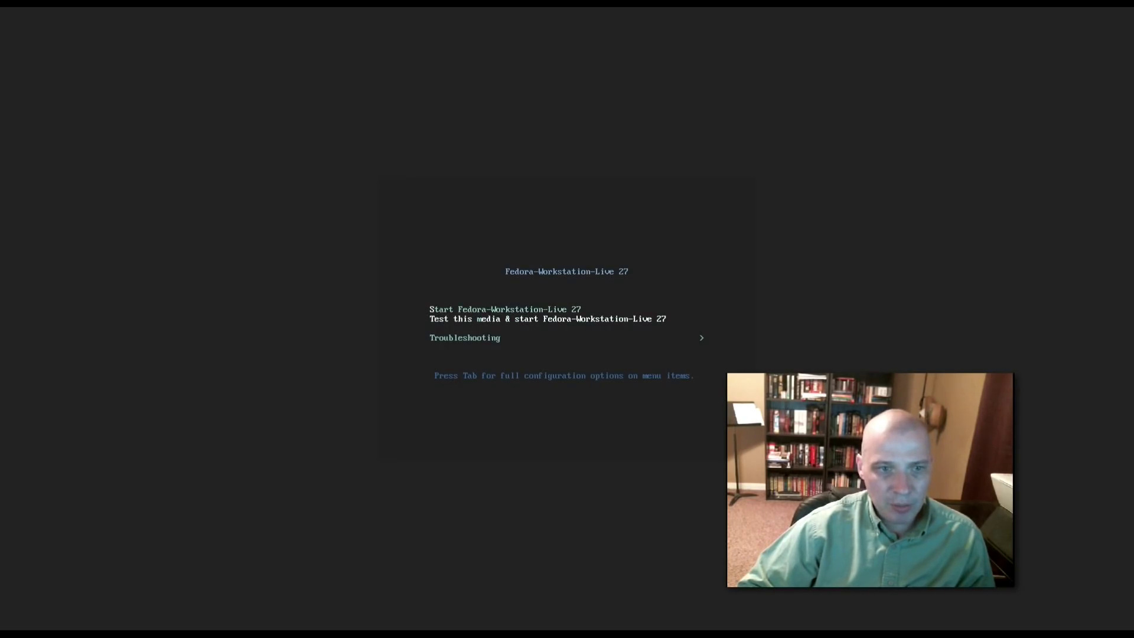
key("Up")
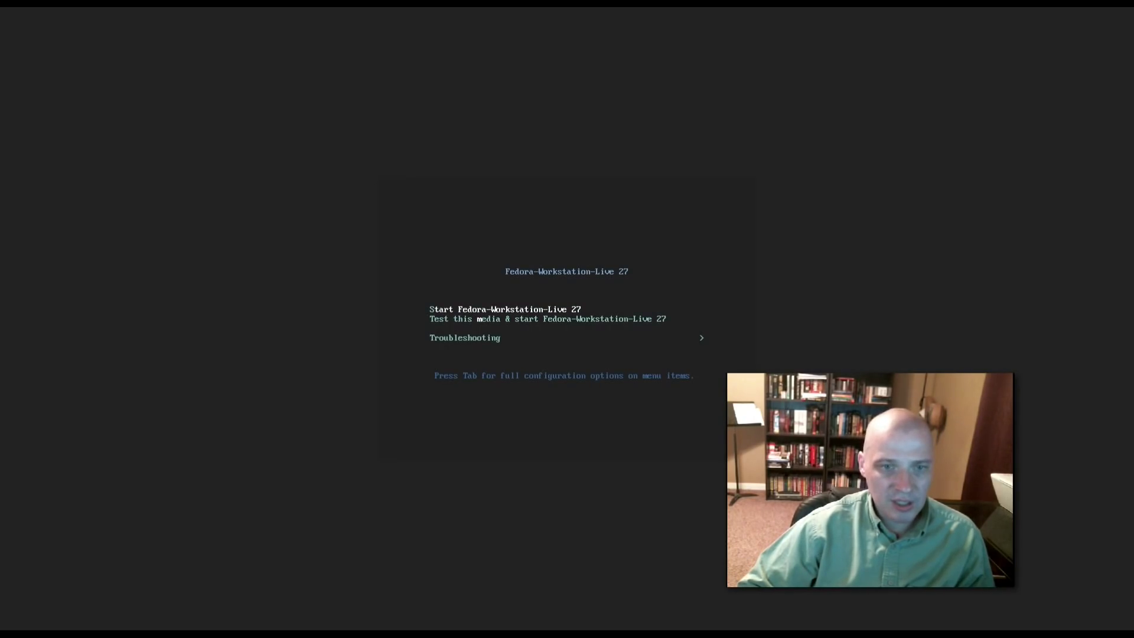
key("Down")
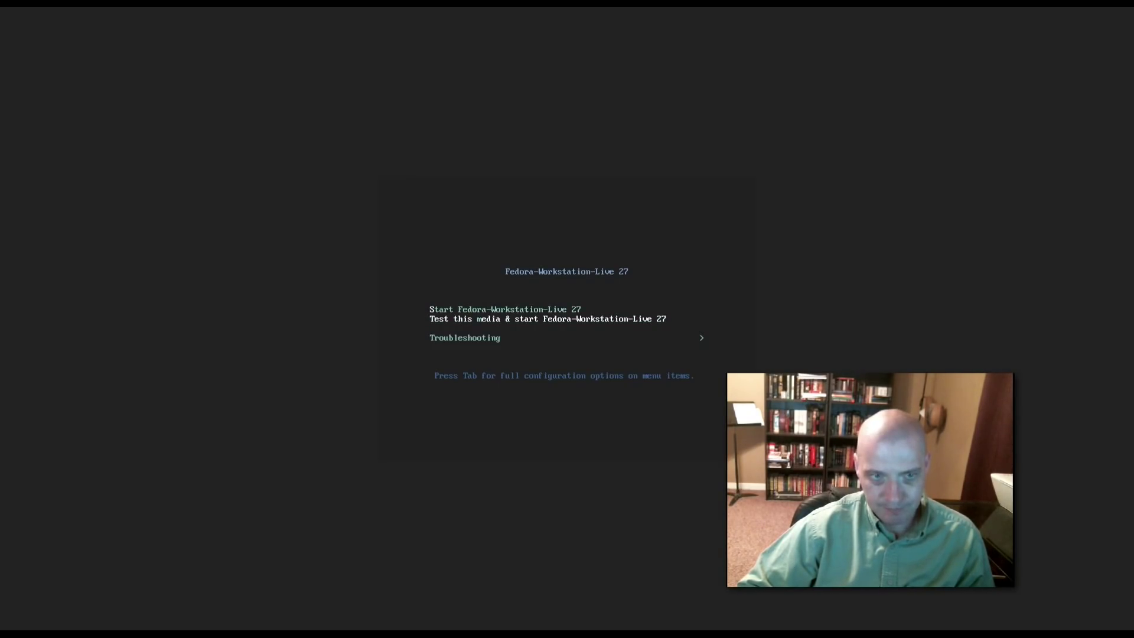
key("Up")
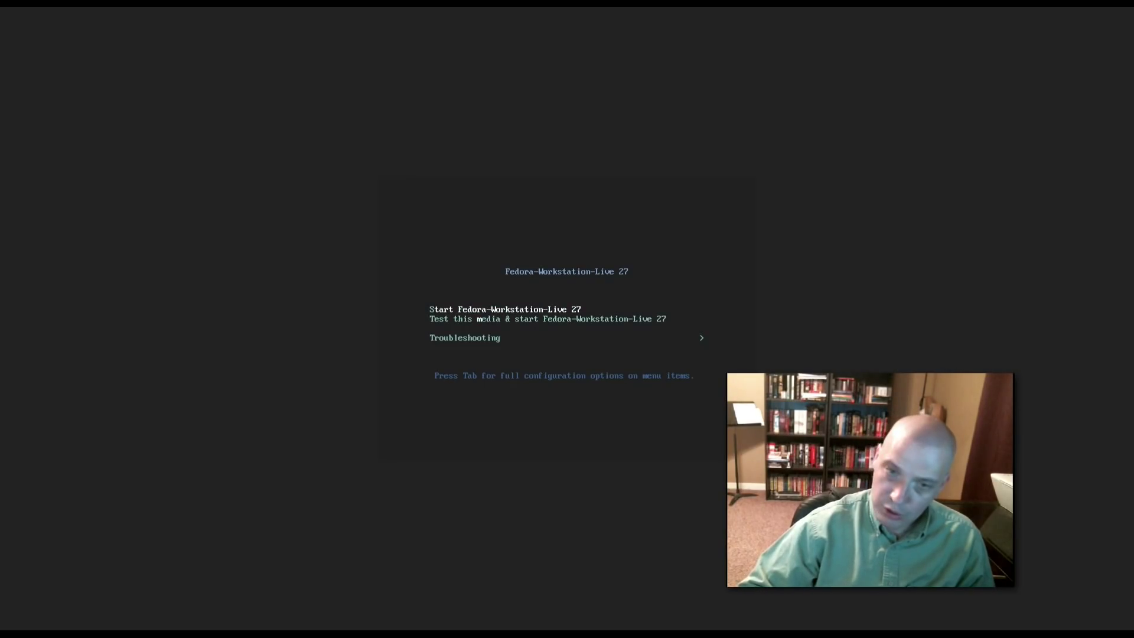
key("Return")
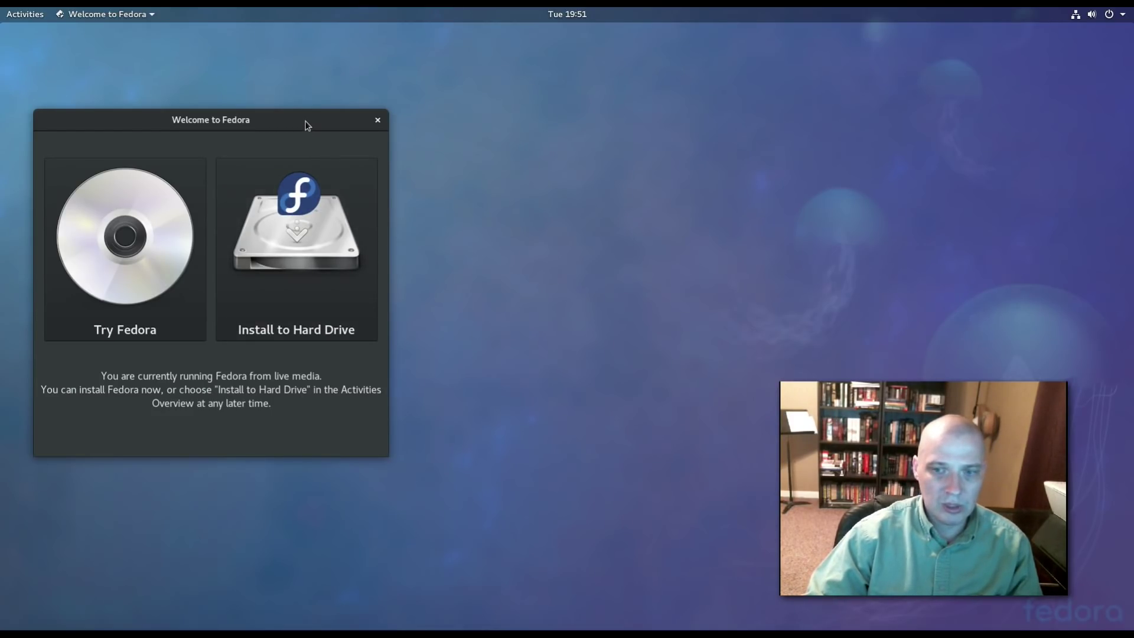
Move the Welcome to Fedora window toward the screen centre and choose Install to Hard Drive.
left_click_drag(307, 125, 582, 189)
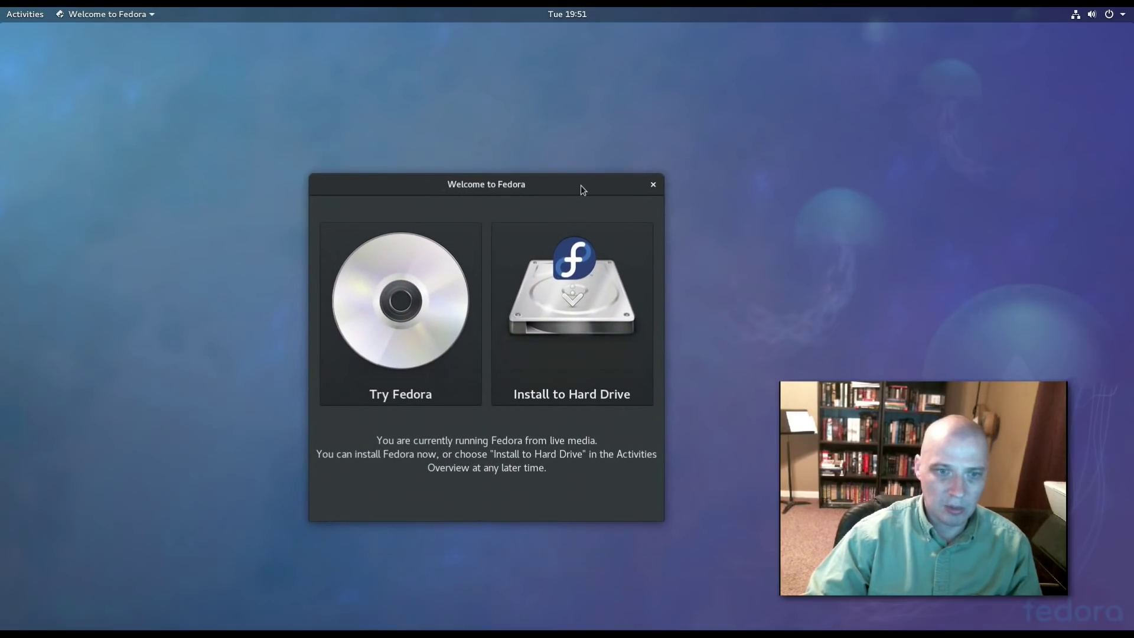
left_click_drag(443, 186, 513, 166)
left_click_drag(512, 276, 587, 202)
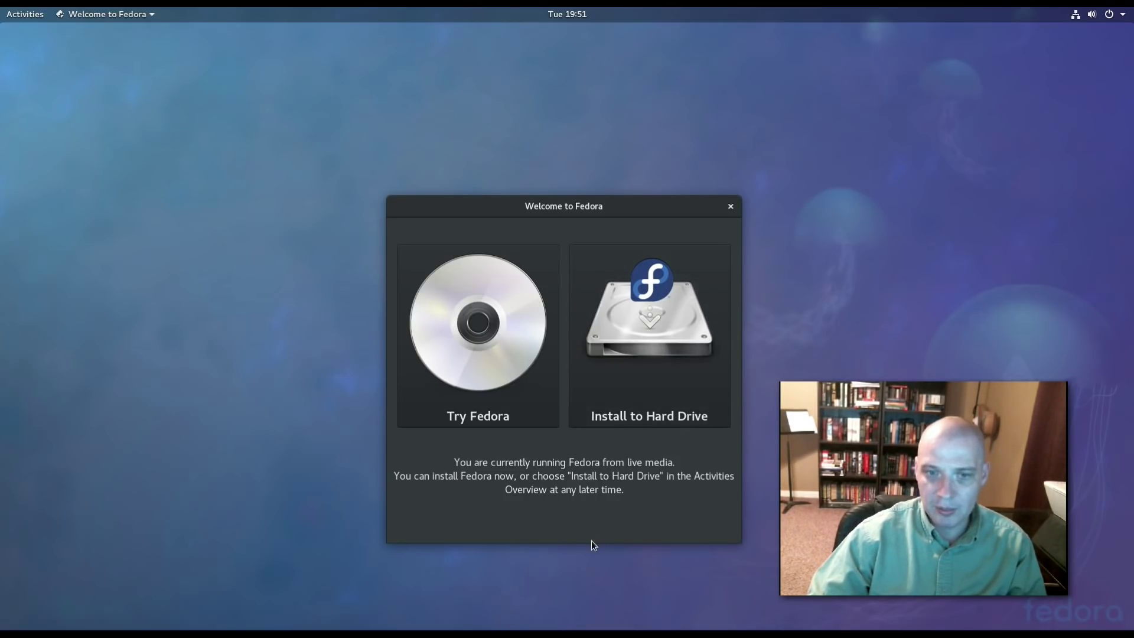
left_click(651, 329)
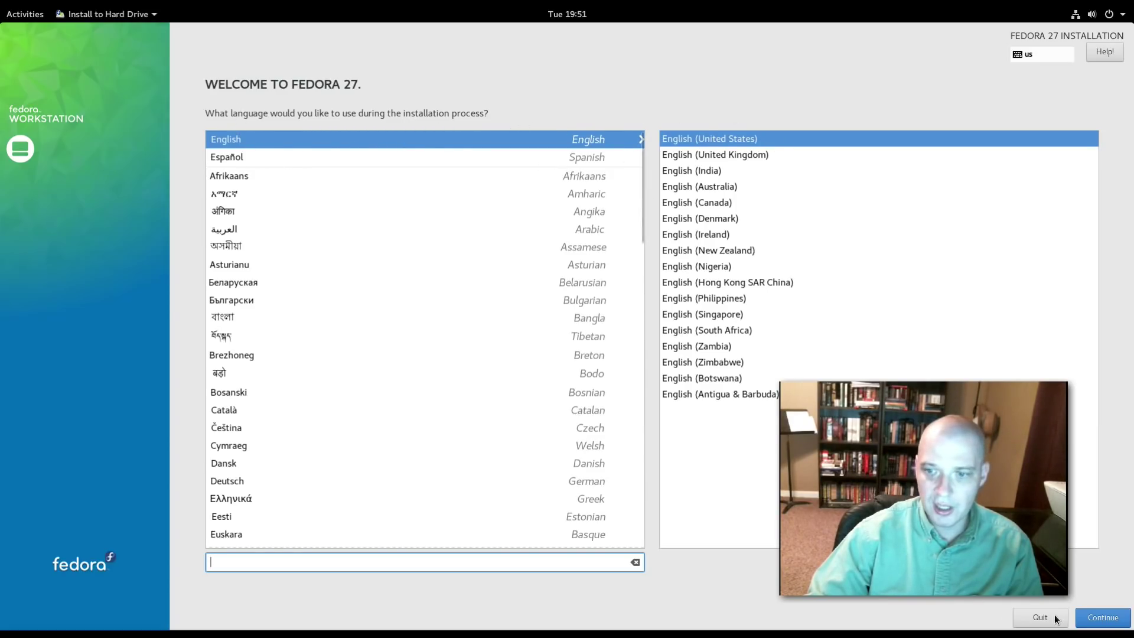
Keep English (United States) as the installation language and continue.
left_click(1094, 618)
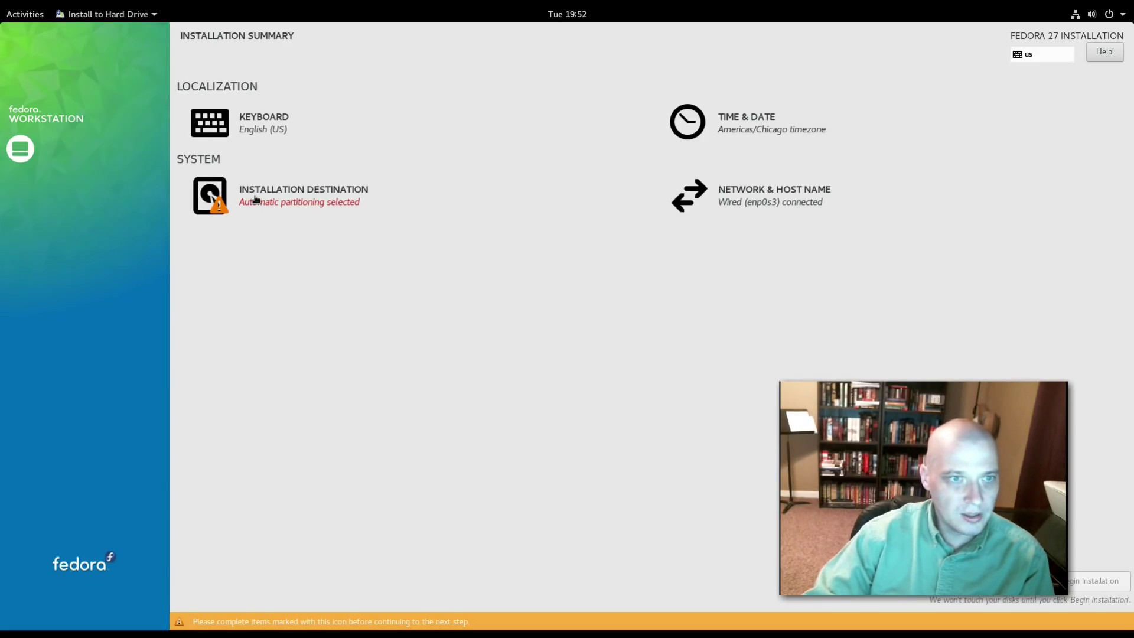
In Installation Destination, review the Add a disk options with search left at None, then accept.
left_click(211, 204)
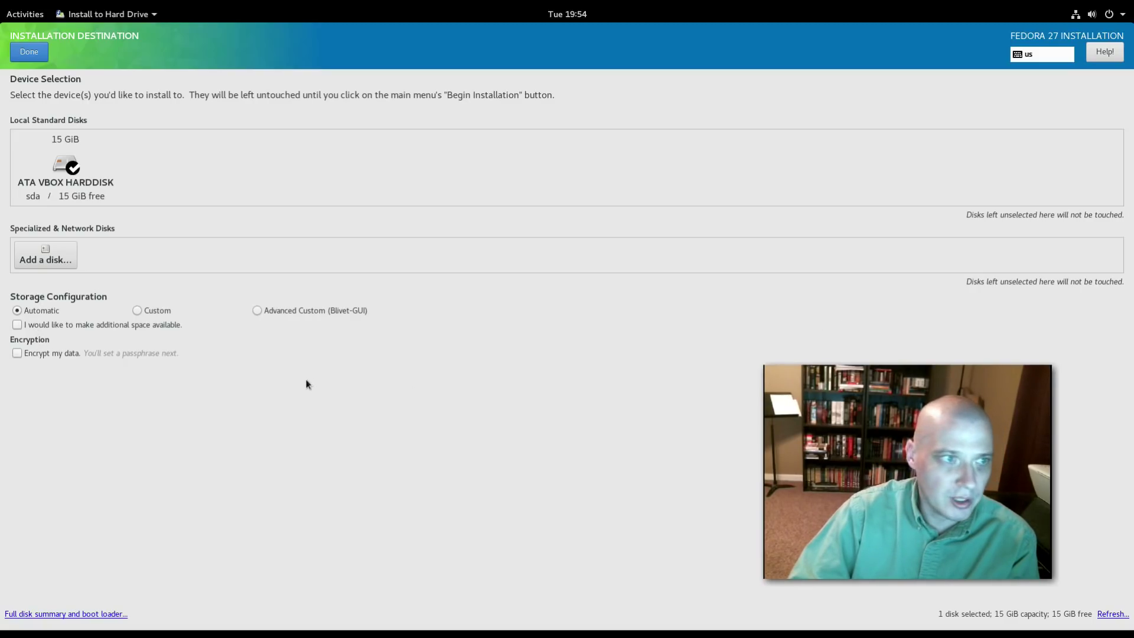
left_click(48, 260)
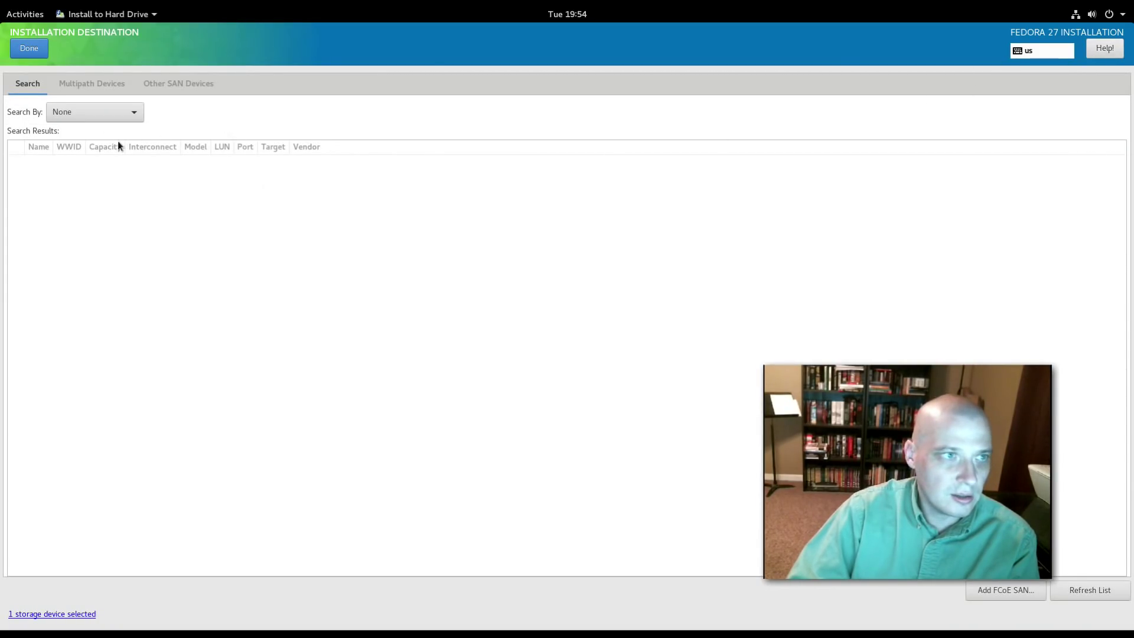
left_click(65, 110)
left_click(65, 110)
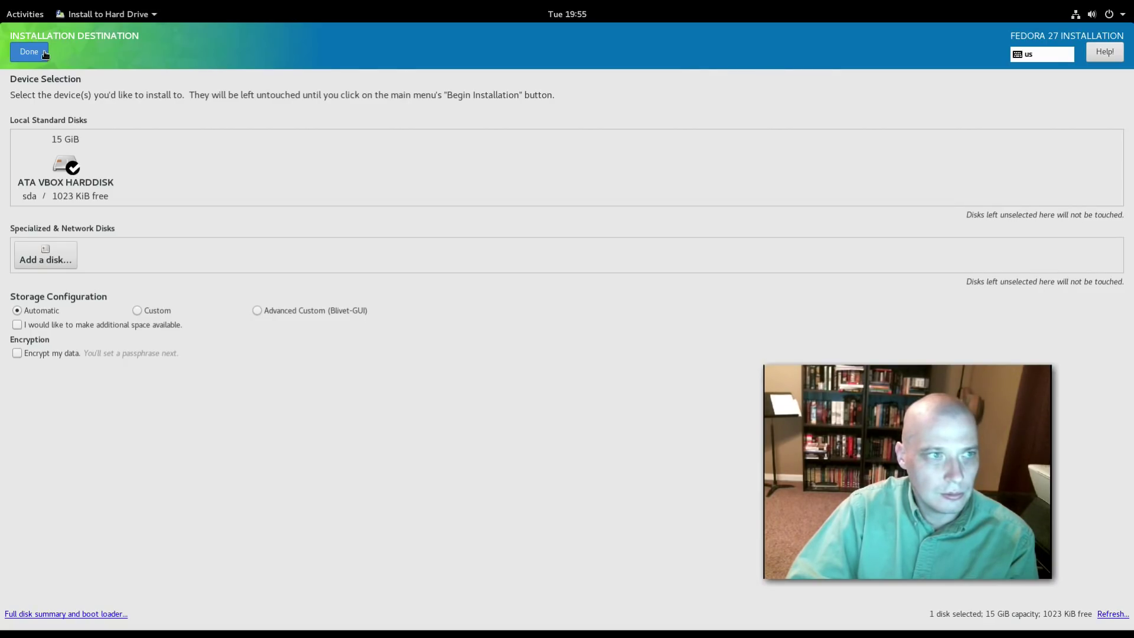
left_click(44, 51)
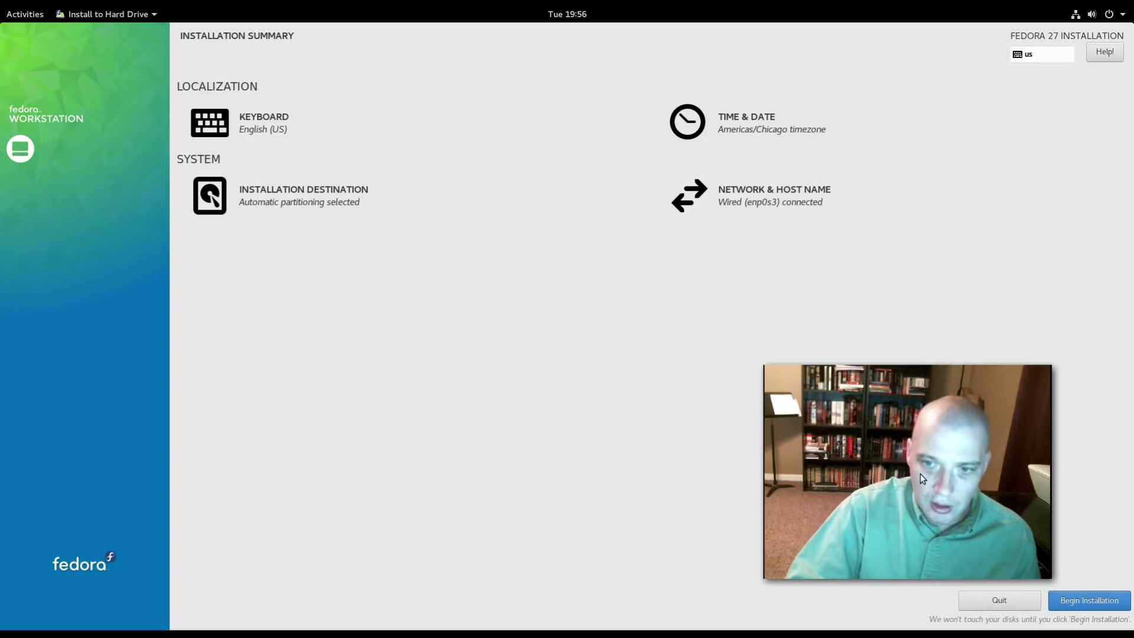
Begin the installation onto the 15 GiB VBOX disk with automatic partitioning.
key("super")
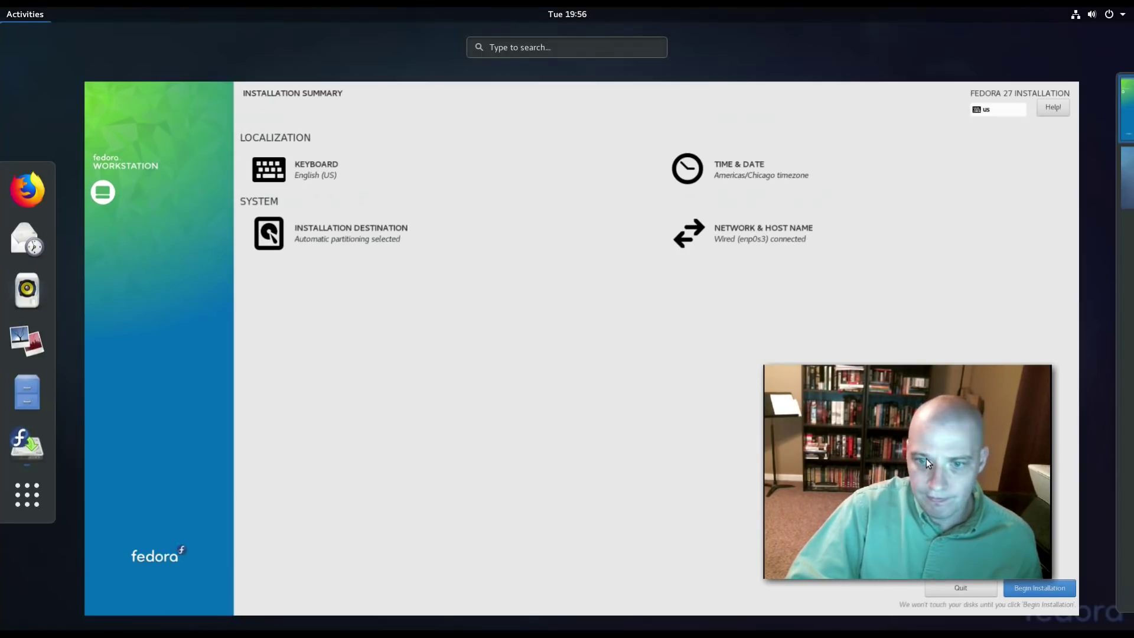
left_click(828, 306)
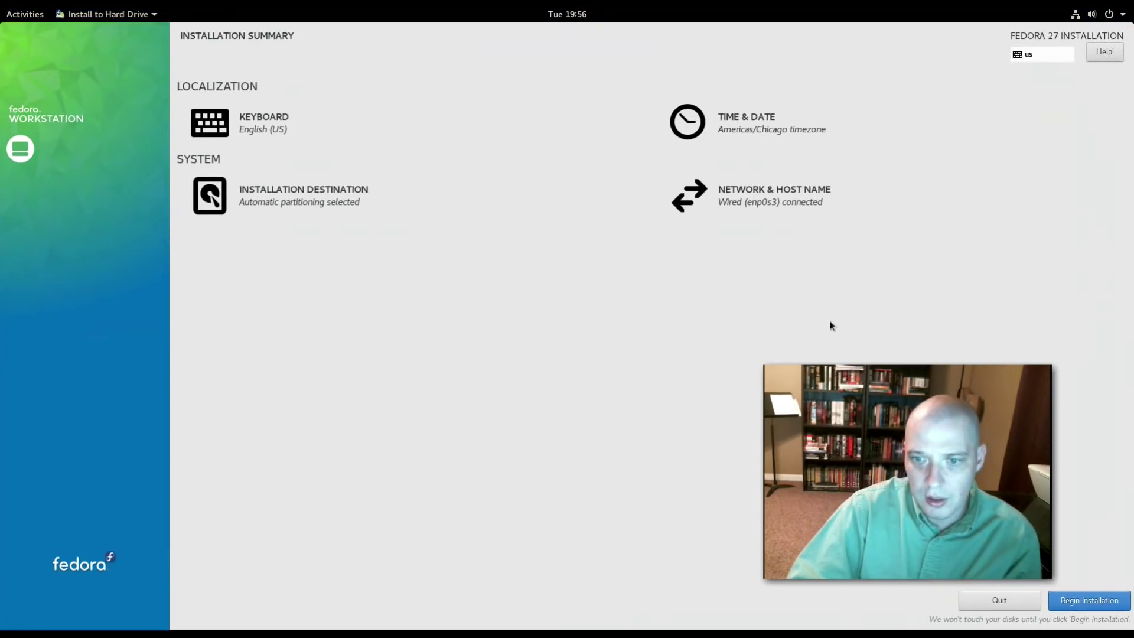
left_click(1073, 600)
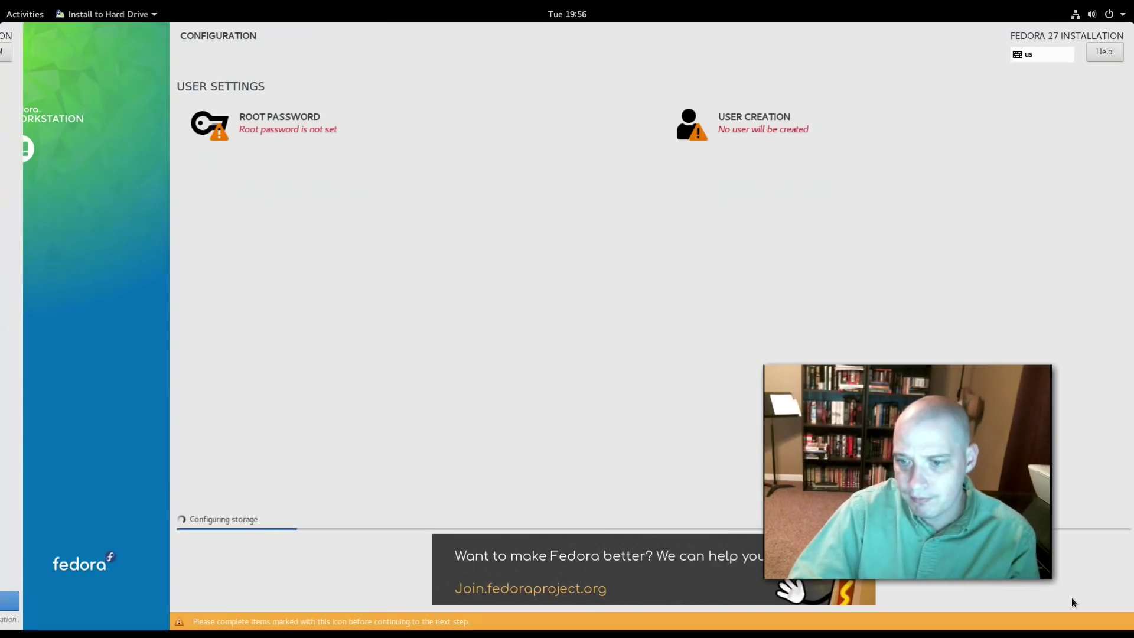
Set and confirm the root password, accepting it despite the weak-password warning.
left_click(253, 129)
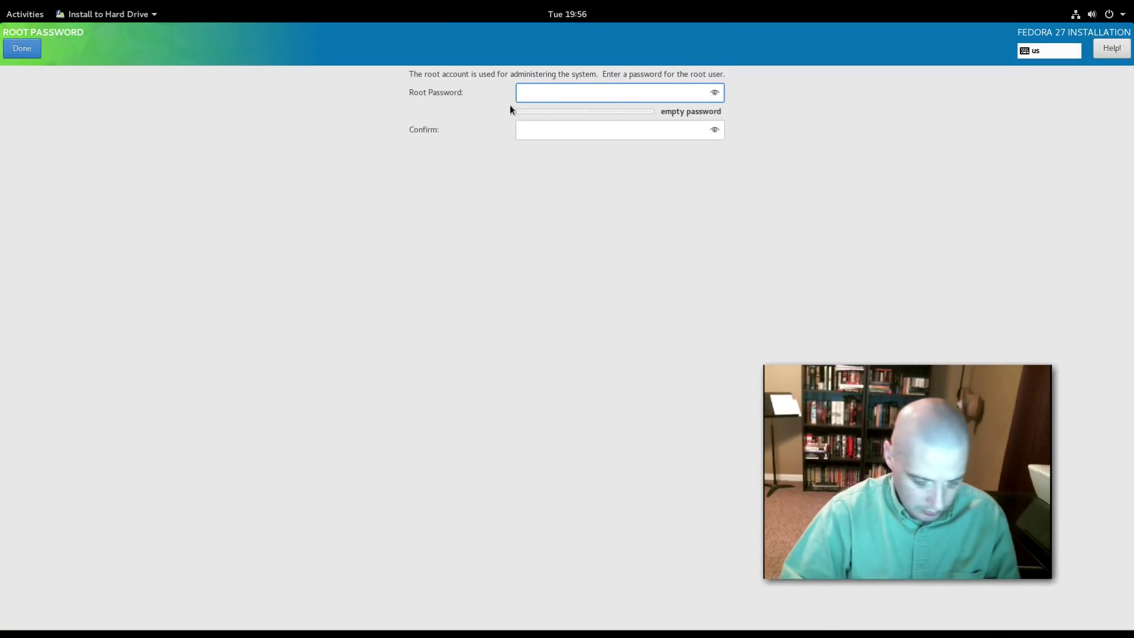
type("*******")
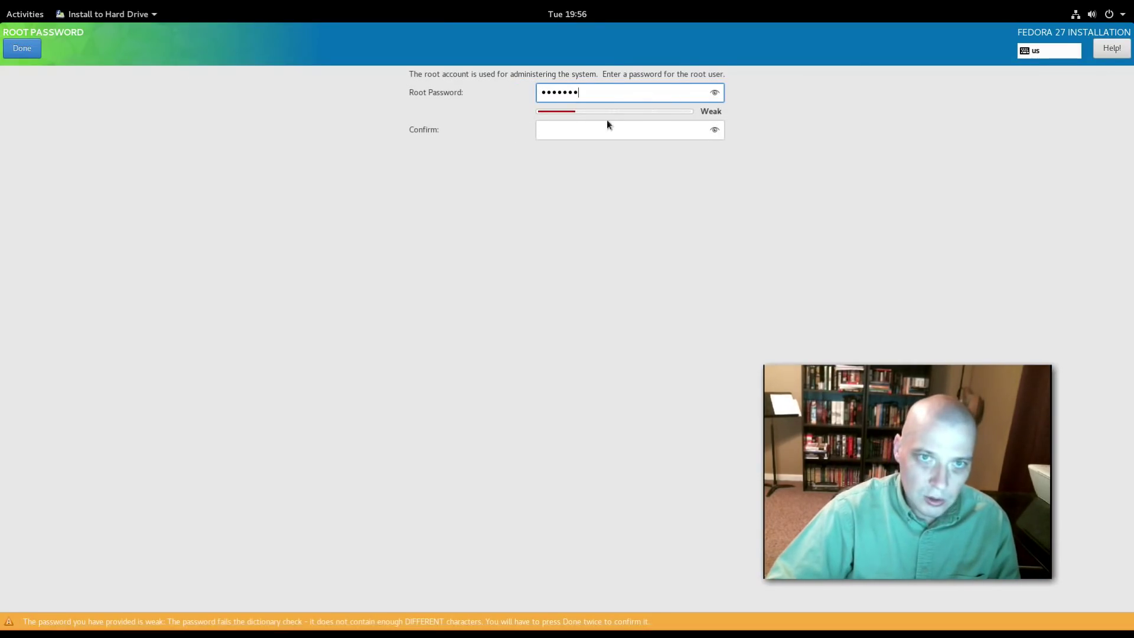
left_click(584, 129)
type("*******")
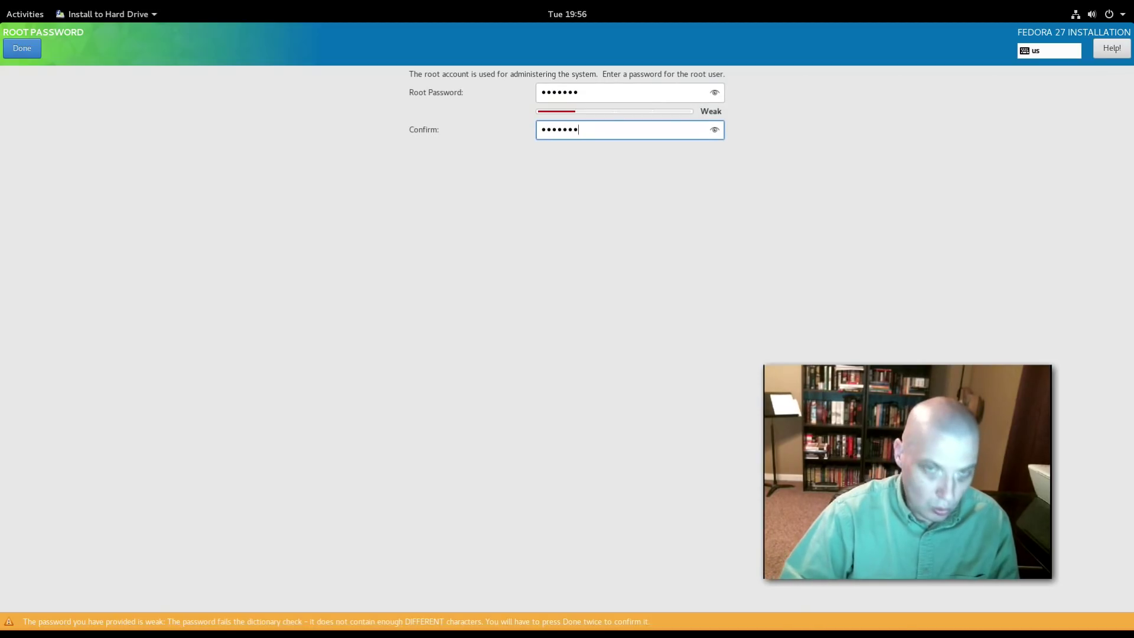
left_click(20, 49)
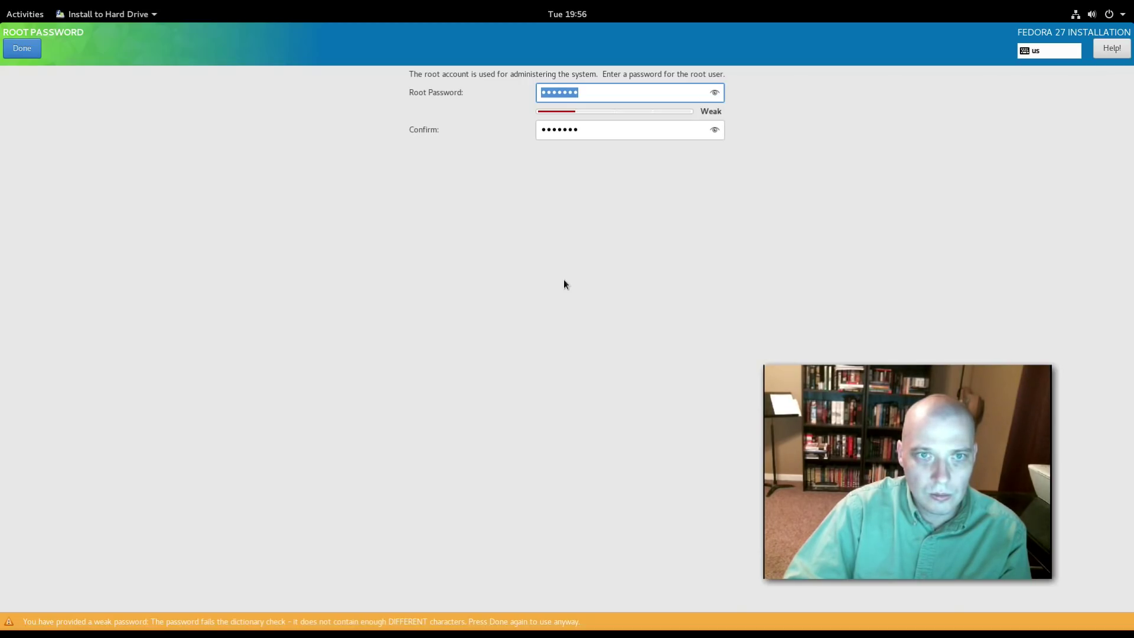
left_click(29, 49)
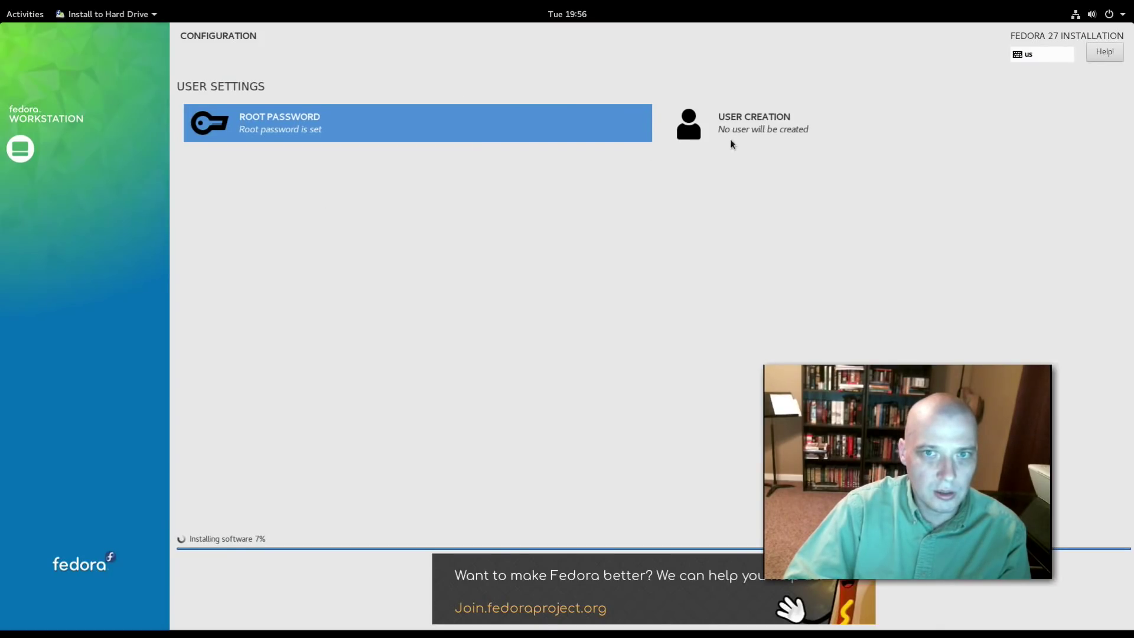
Create the user 'fedora' with a confirmed password, accepting the weak-password warning.
left_click(754, 123)
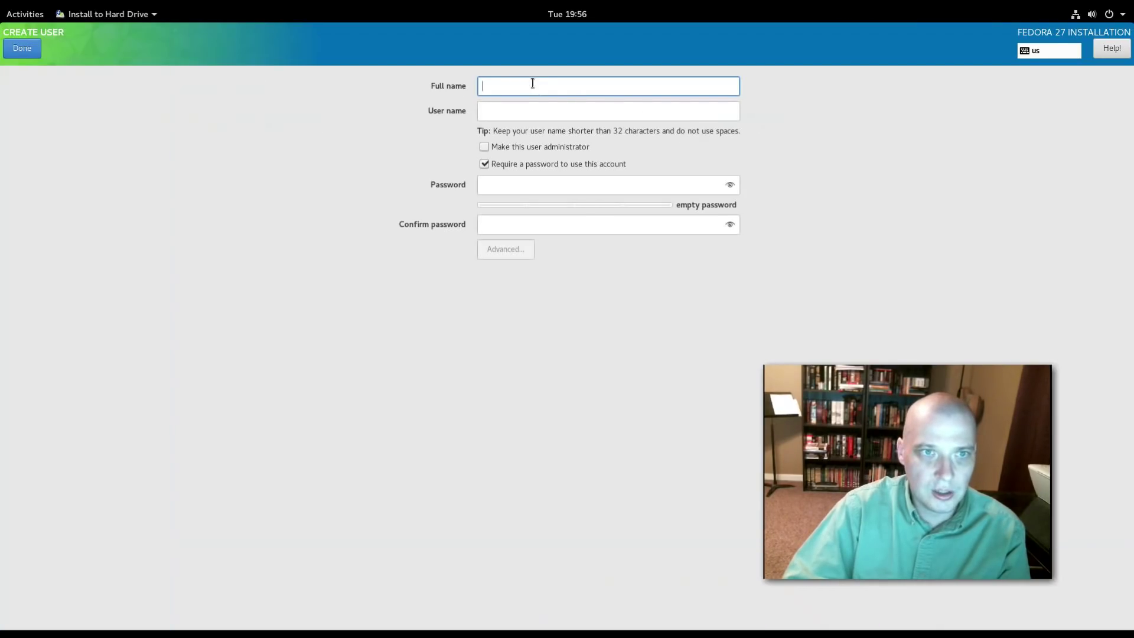
type("fed")
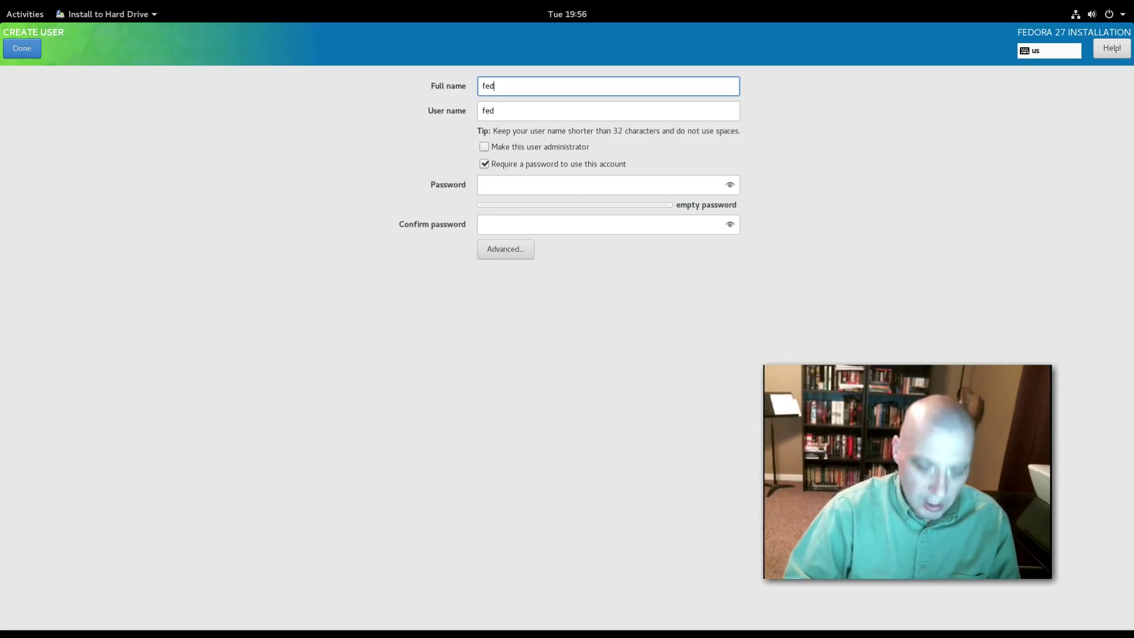
type("ora")
left_click(546, 177)
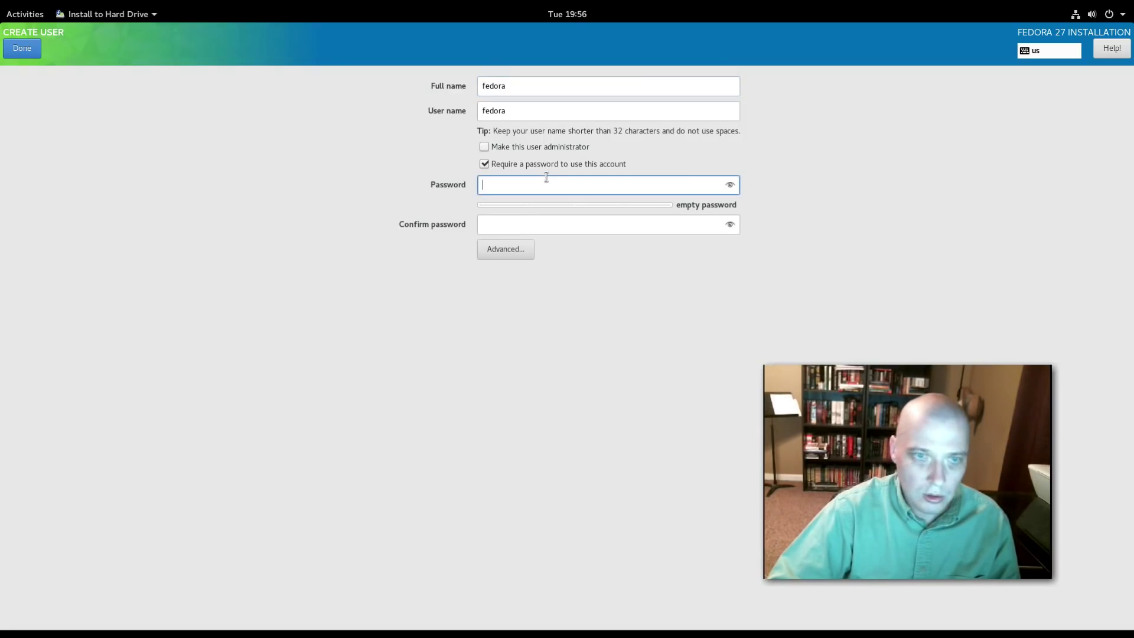
type("•••••••")
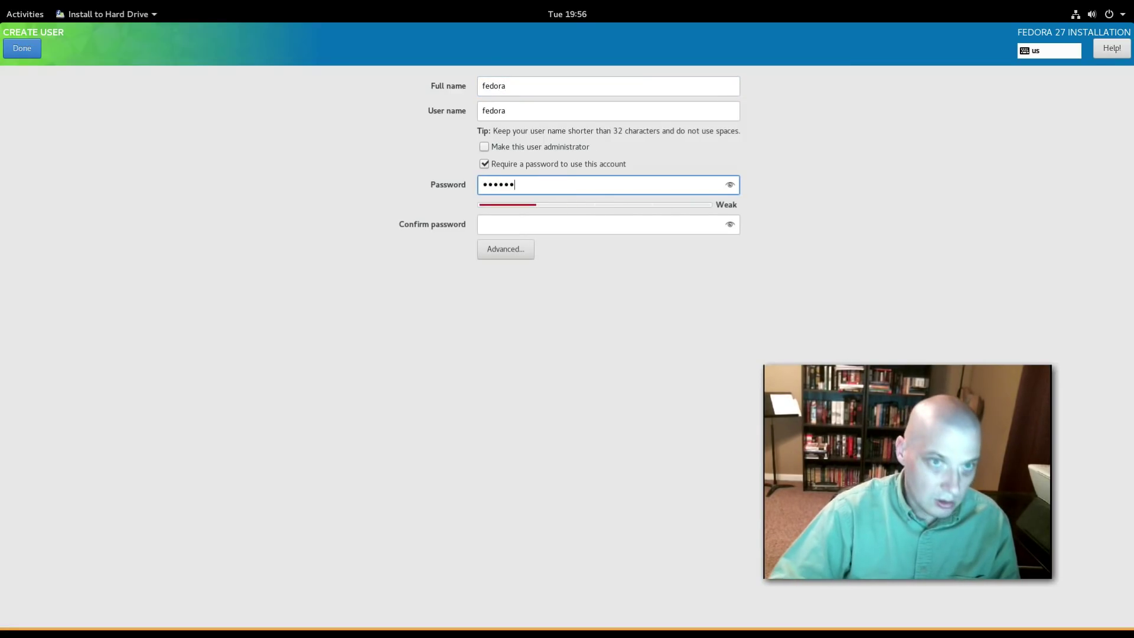
left_click(572, 224)
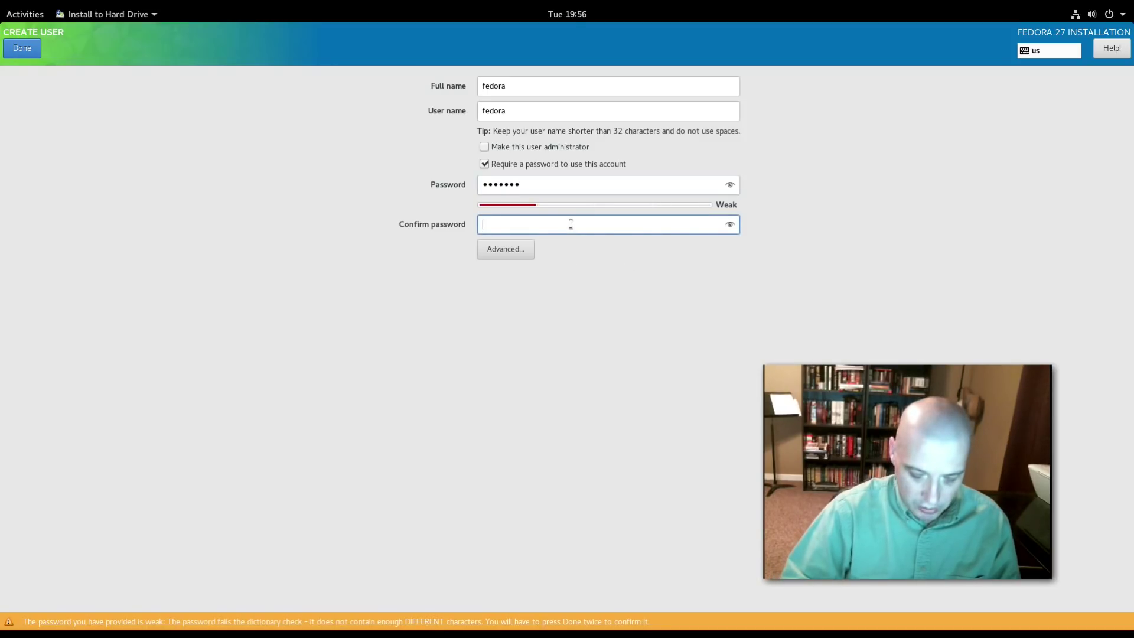
type("•••••••")
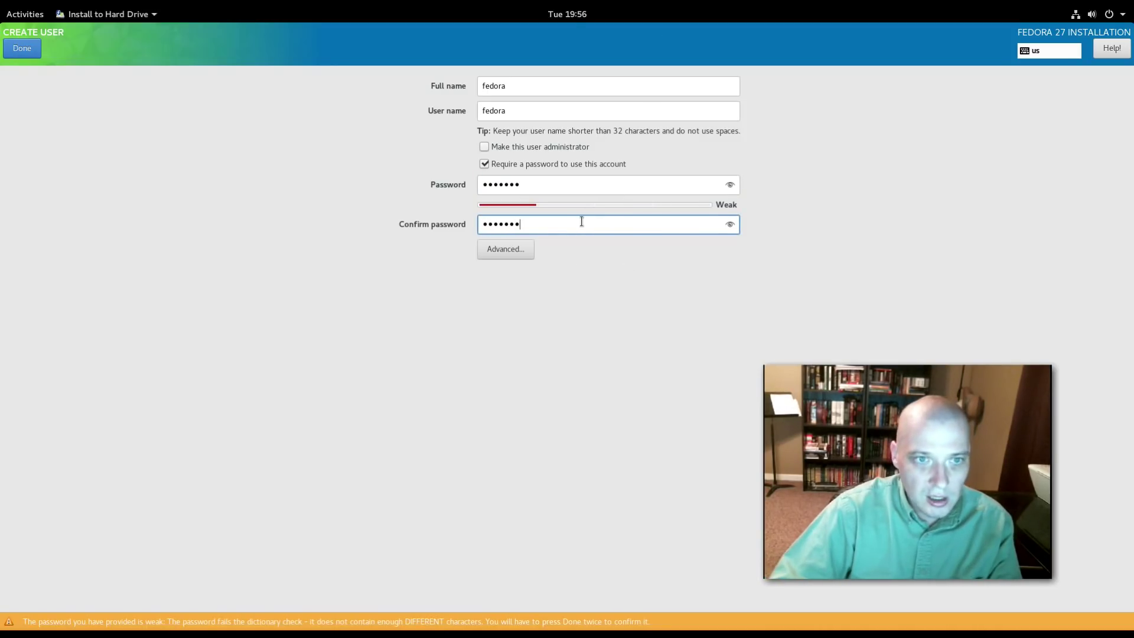
left_click(31, 48)
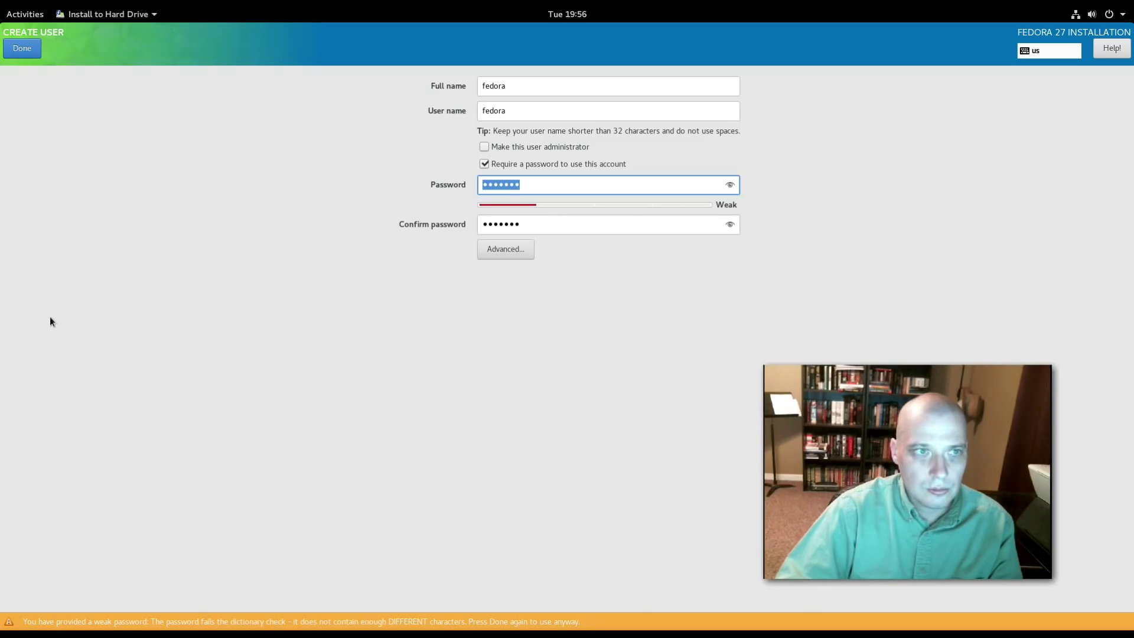
left_click(22, 49)
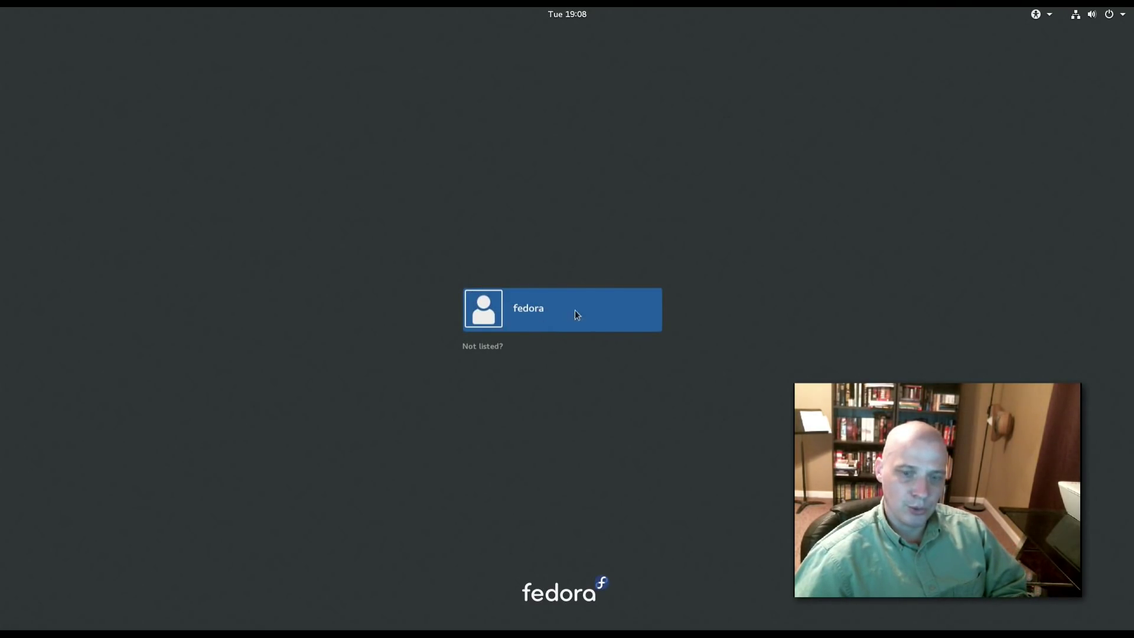
Sign in as the fedora user with the account password.
left_click(526, 319)
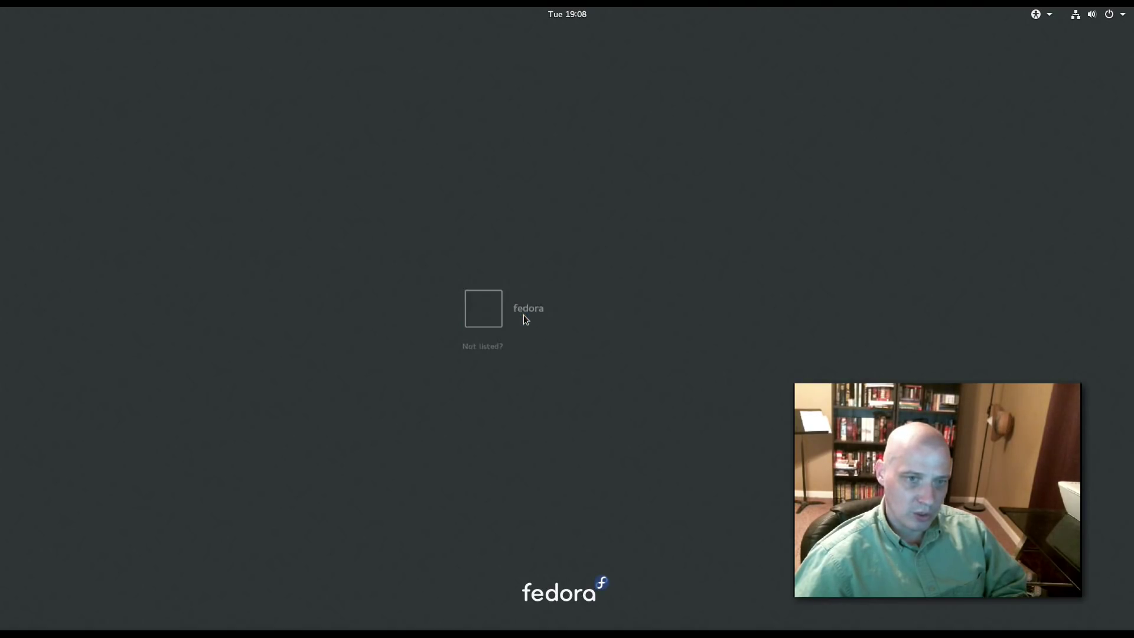
type("fedora")
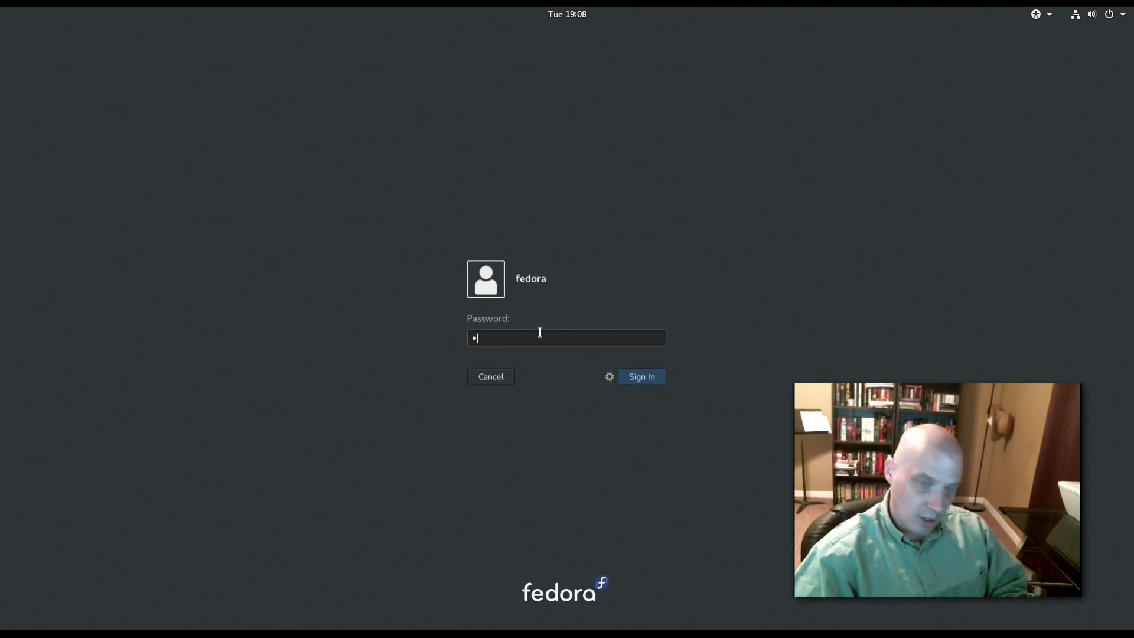
key("Return")
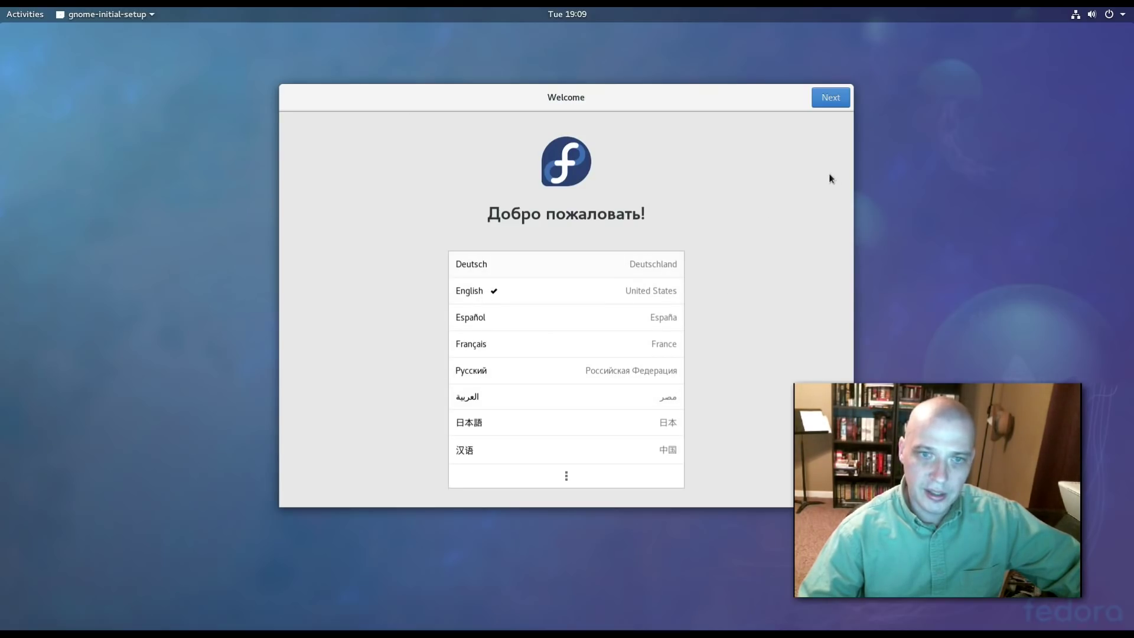
Accept English, the English (US) keyboard layout, and both privacy services left on.
left_click(825, 105)
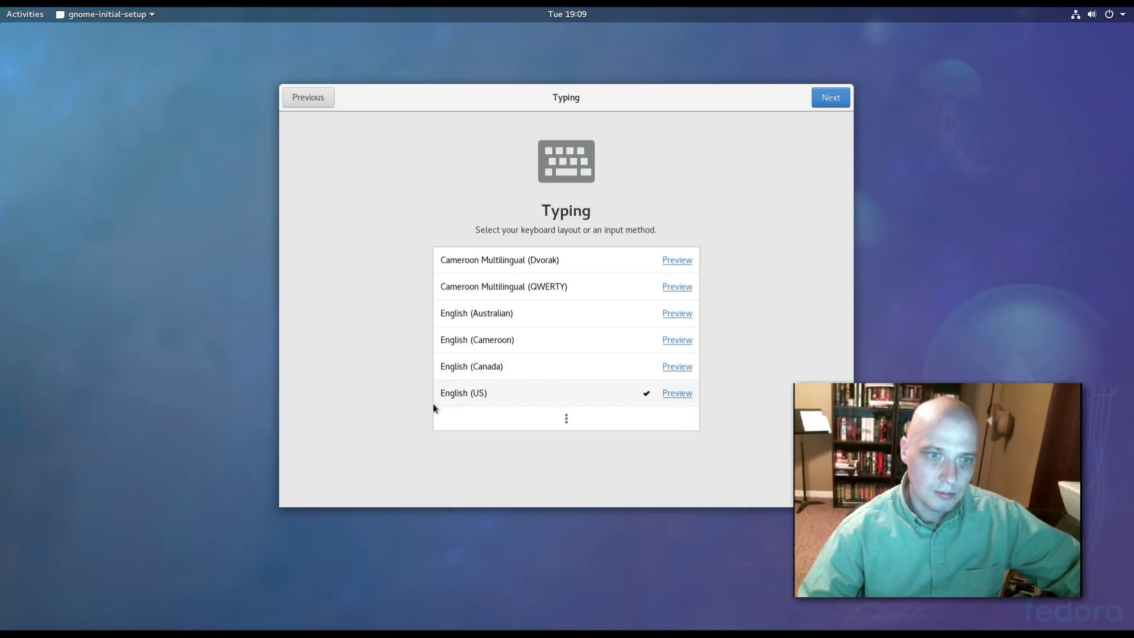
left_click(826, 104)
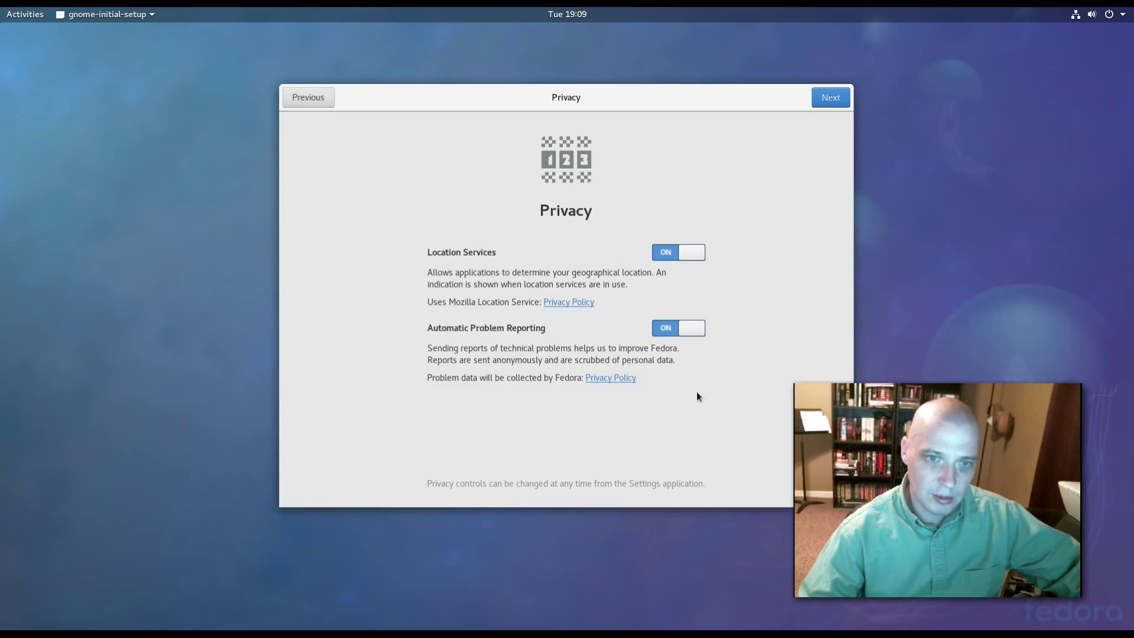
left_click(833, 95)
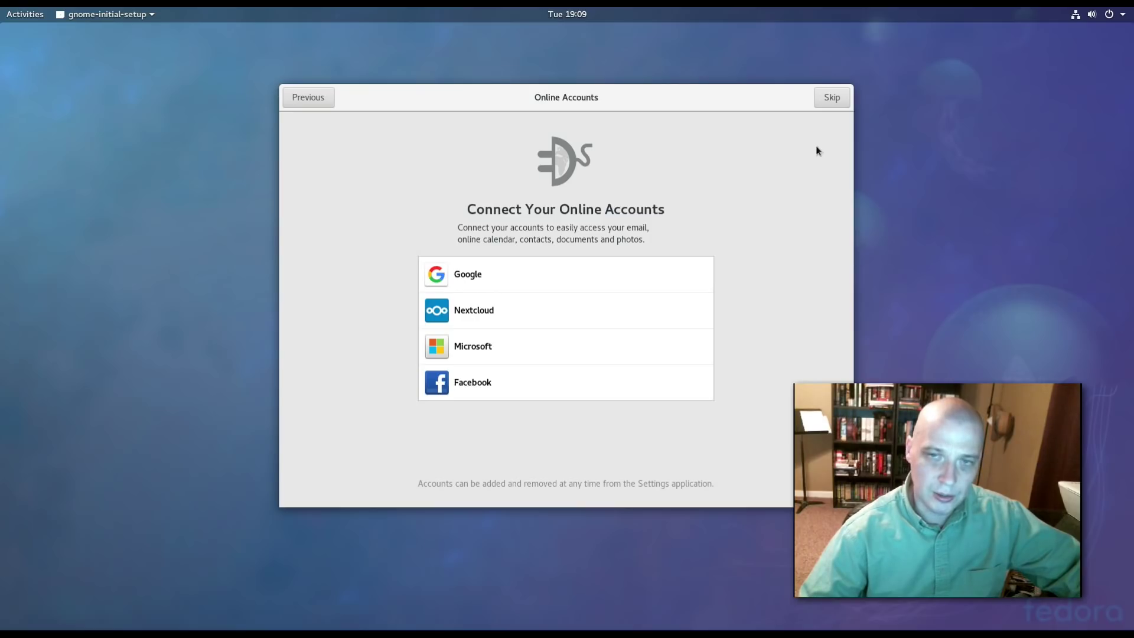
Skip linking online accounts and choose Start Using Fedora.
left_click(825, 102)
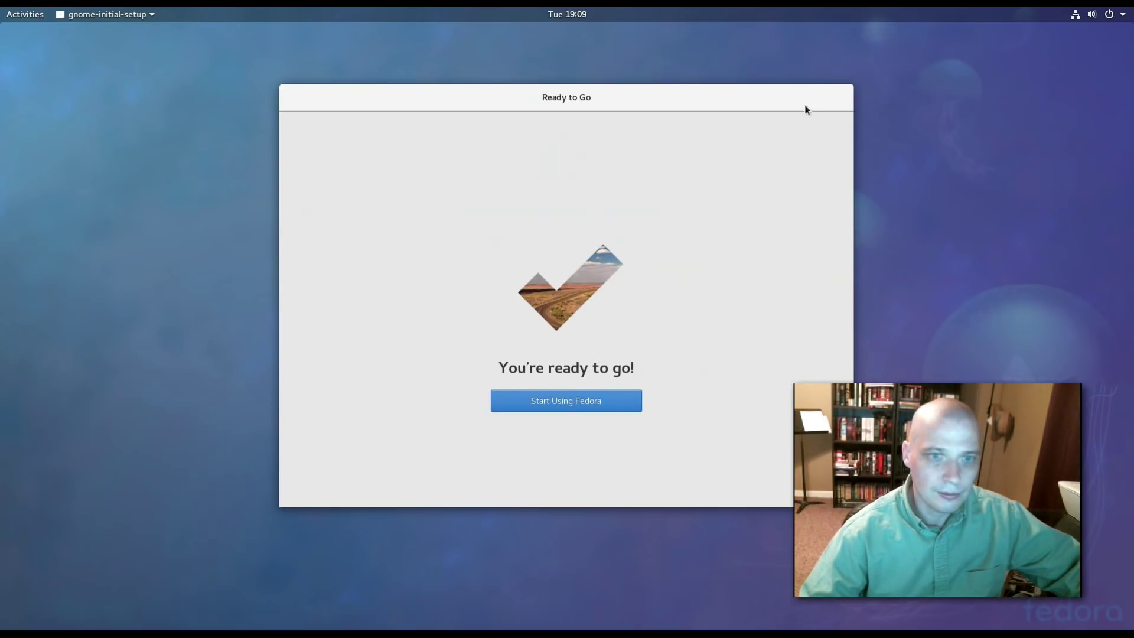
left_click(533, 406)
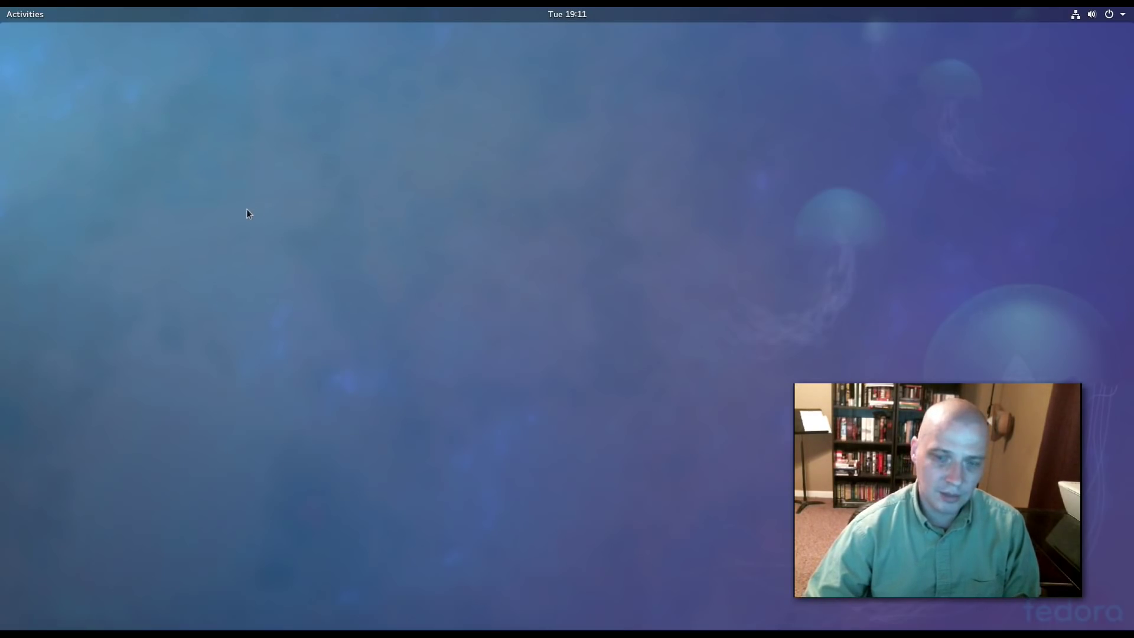
Show the full grid of installed Fedora applications from the Activities overview.
left_click(26, 14)
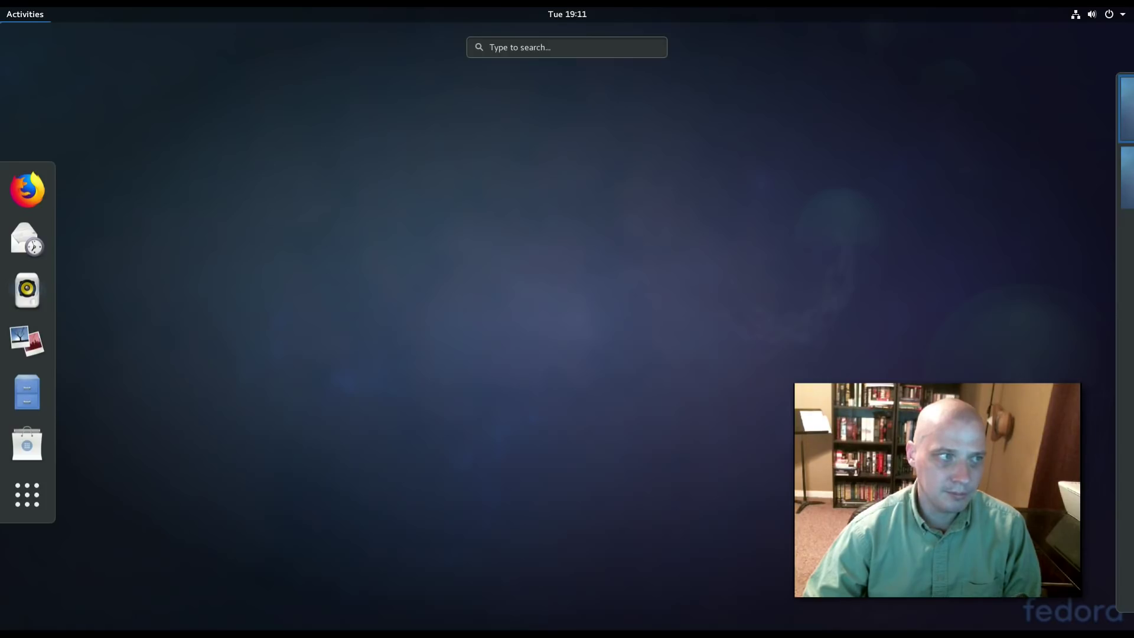
left_click(27, 496)
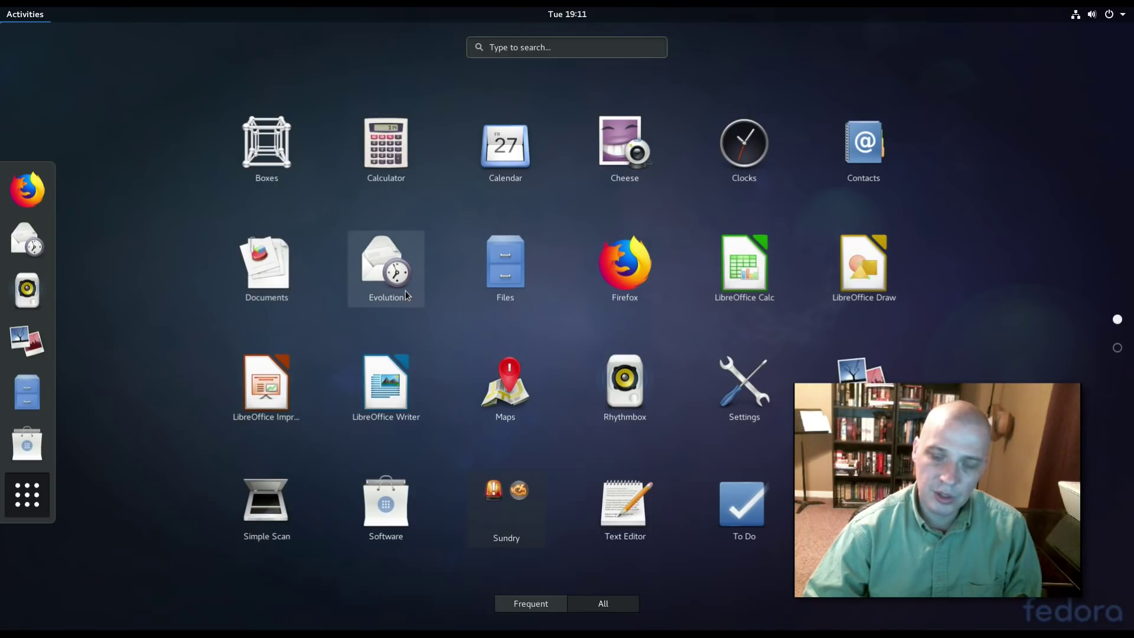
left_click(512, 296)
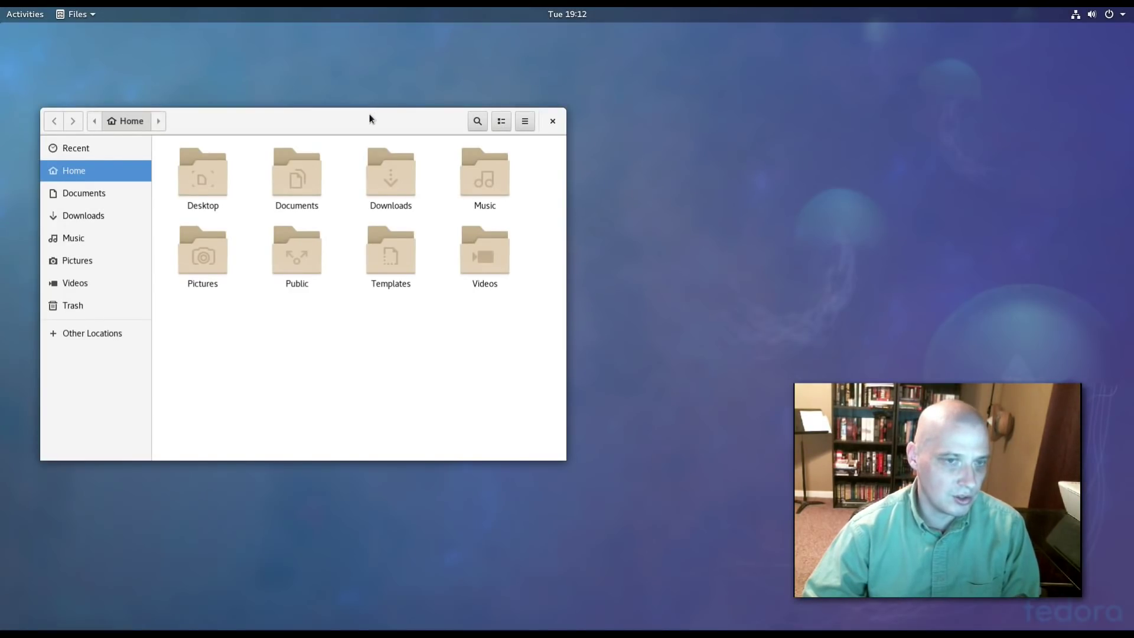
left_click_drag(370, 116, 483, 134)
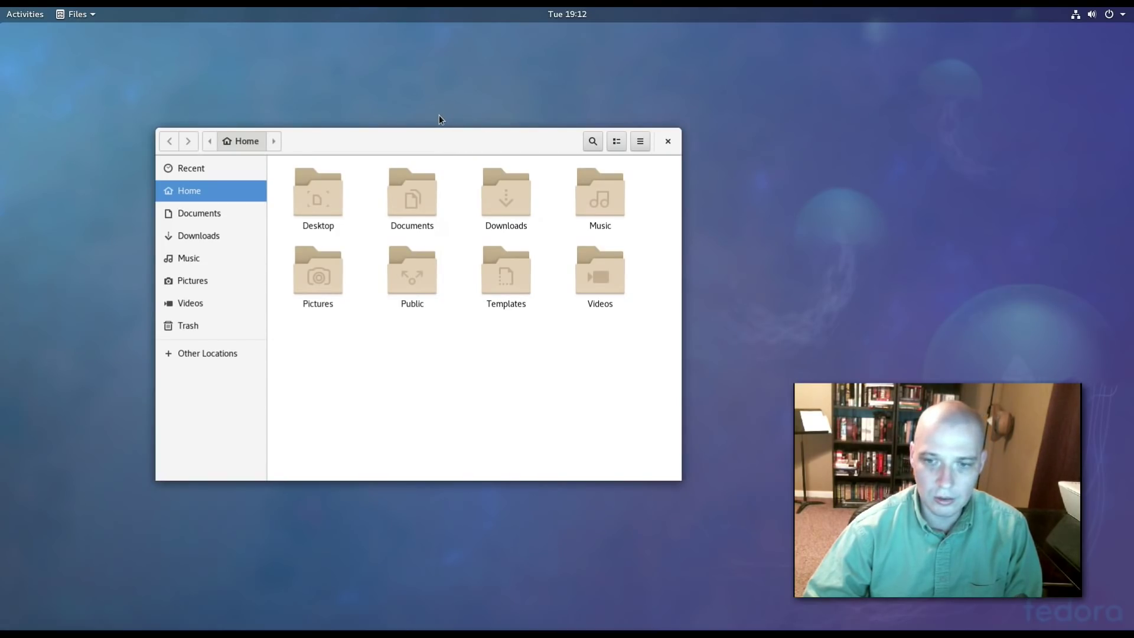
left_click(666, 142)
left_click(30, 10)
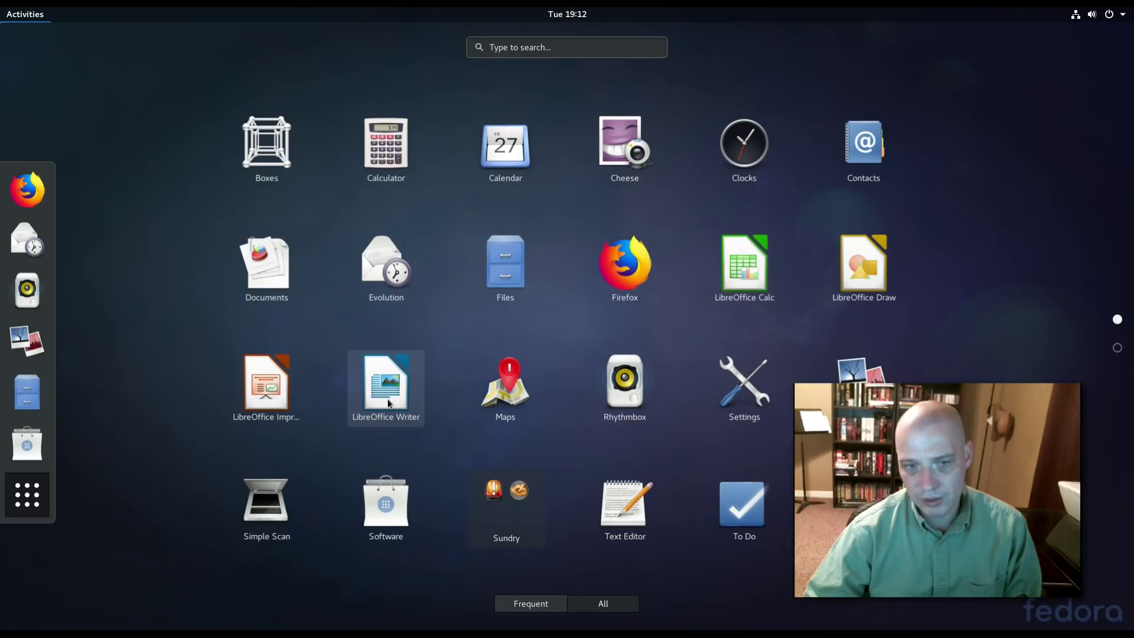
Launch Maps and grant it location access, then page through the application grid.
left_click(502, 406)
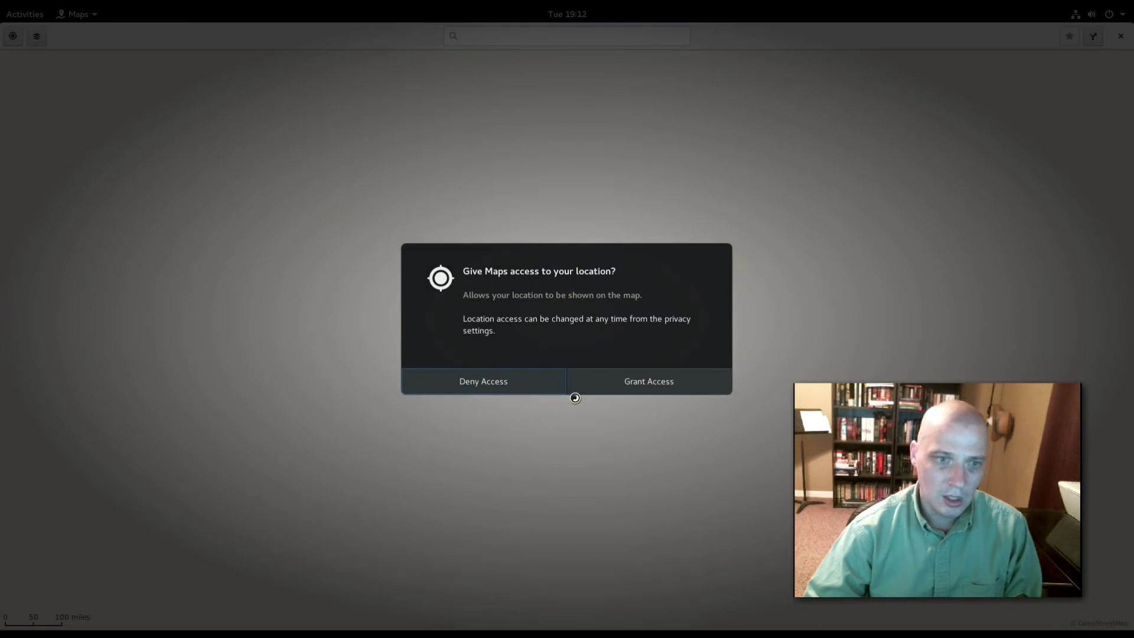
left_click(639, 383)
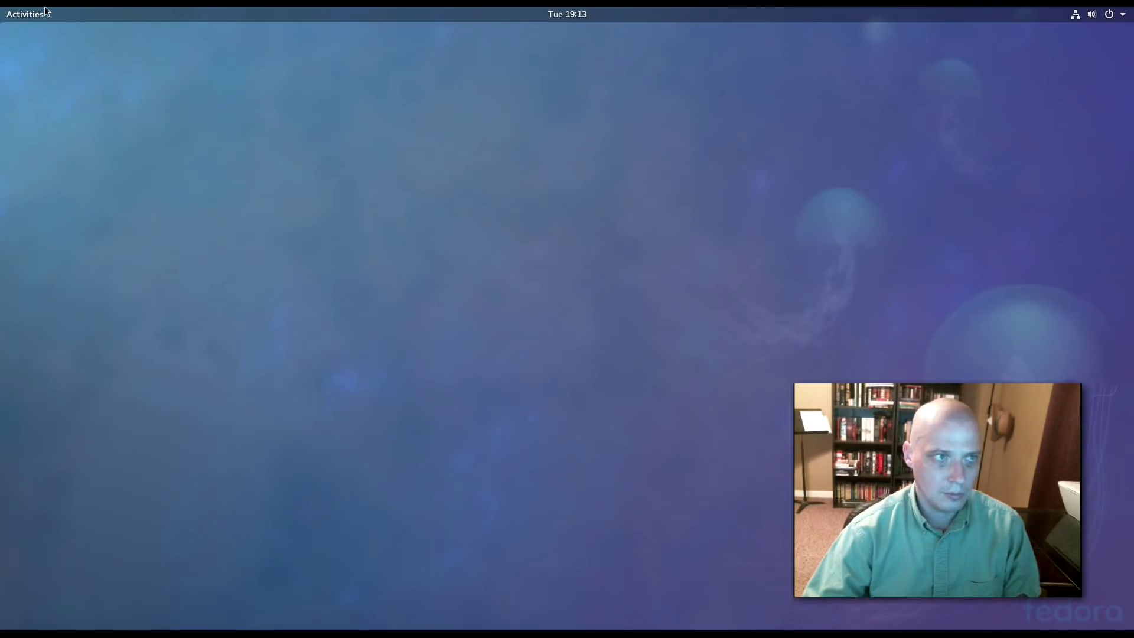
left_click(45, 11)
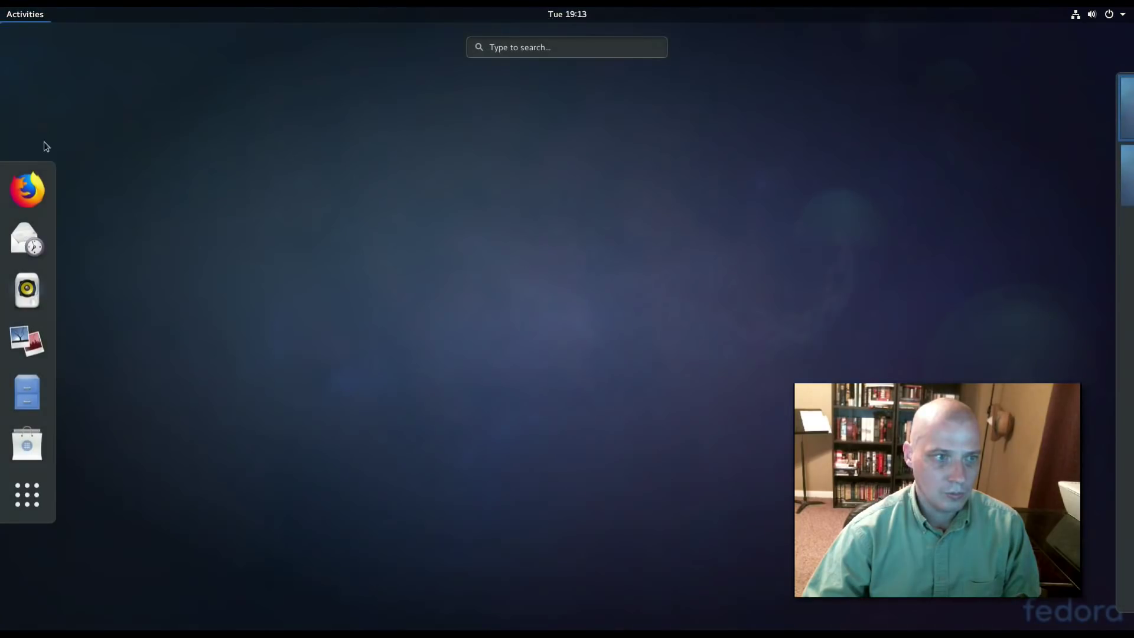
left_click(35, 512)
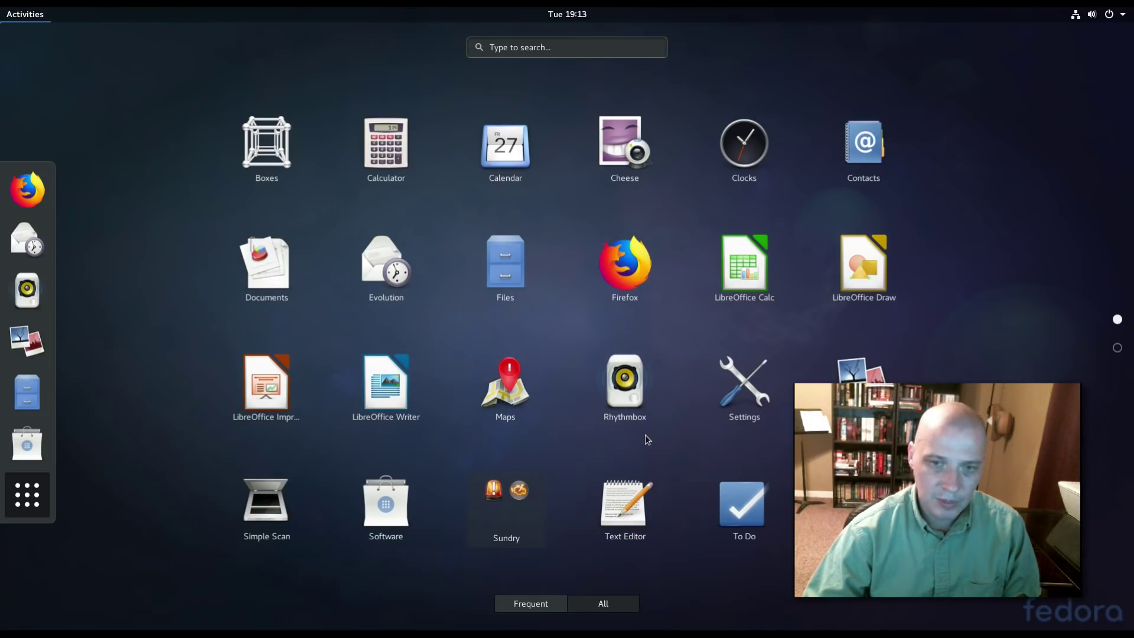
scroll(638, 352, "down", 1)
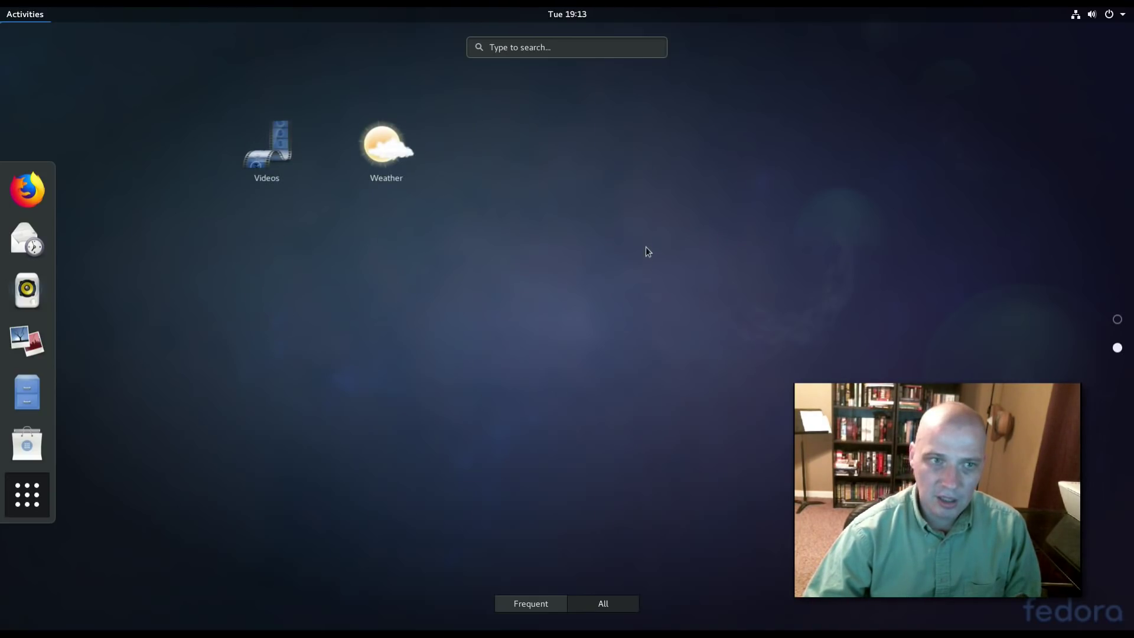
scroll(646, 246, "up", 1)
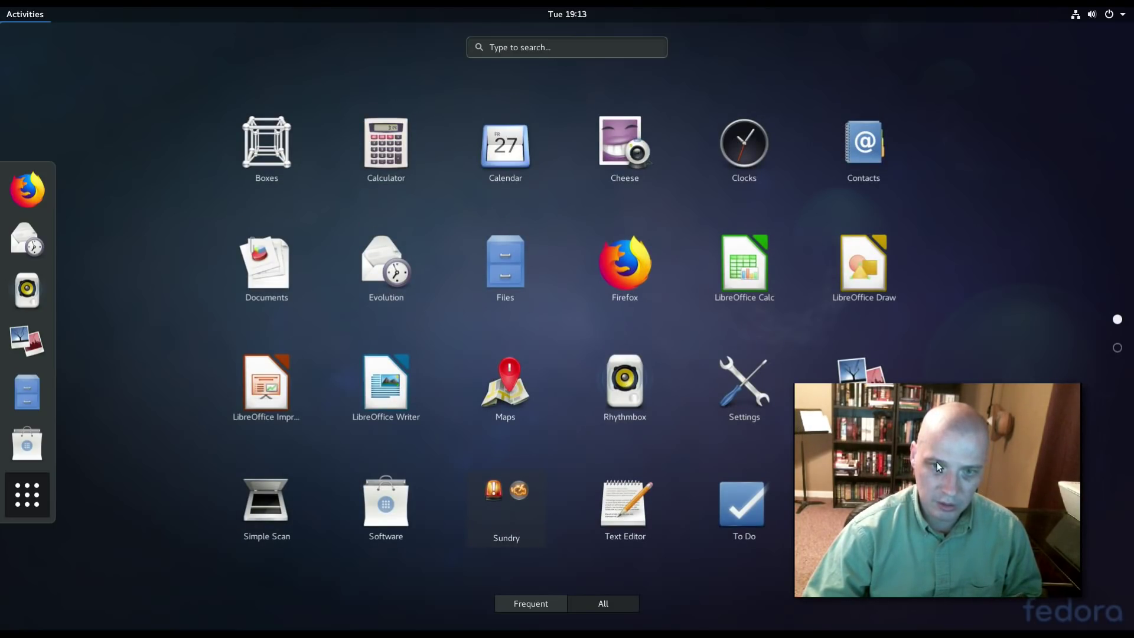
left_click(644, 413)
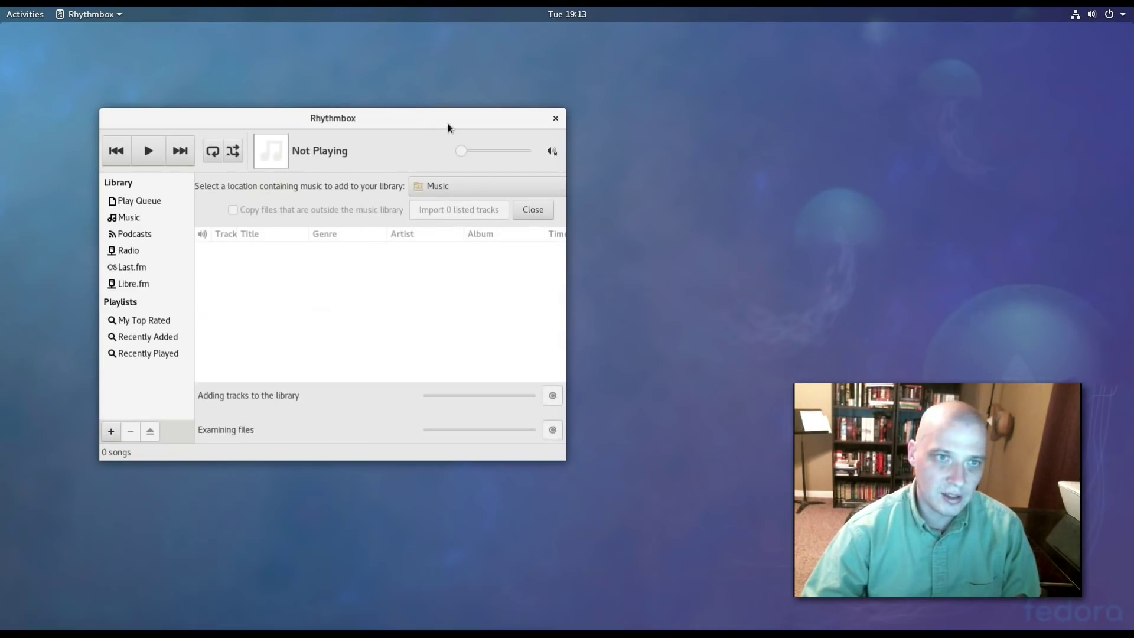
left_click_drag(447, 123, 546, 168)
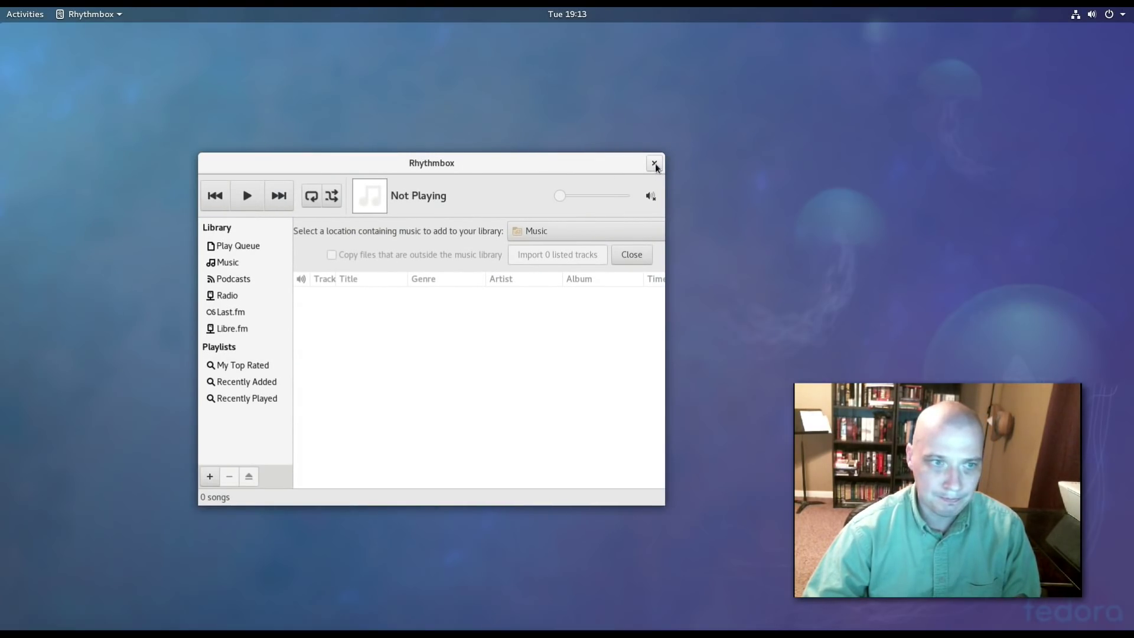
left_click(654, 164)
mouse_move(2, 8)
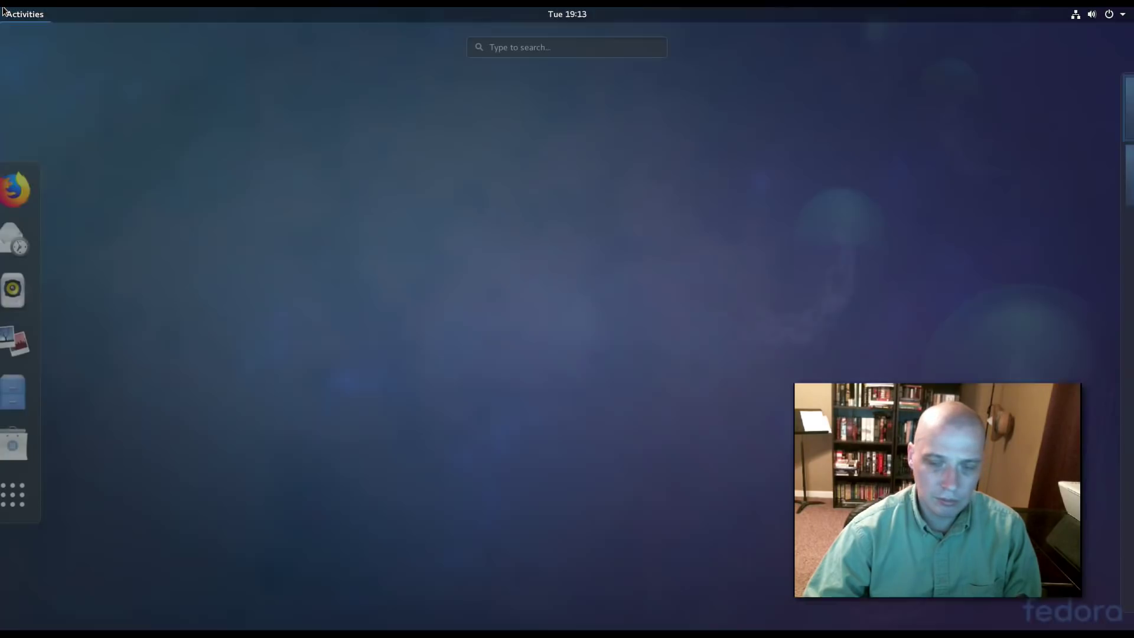
left_click(28, 513)
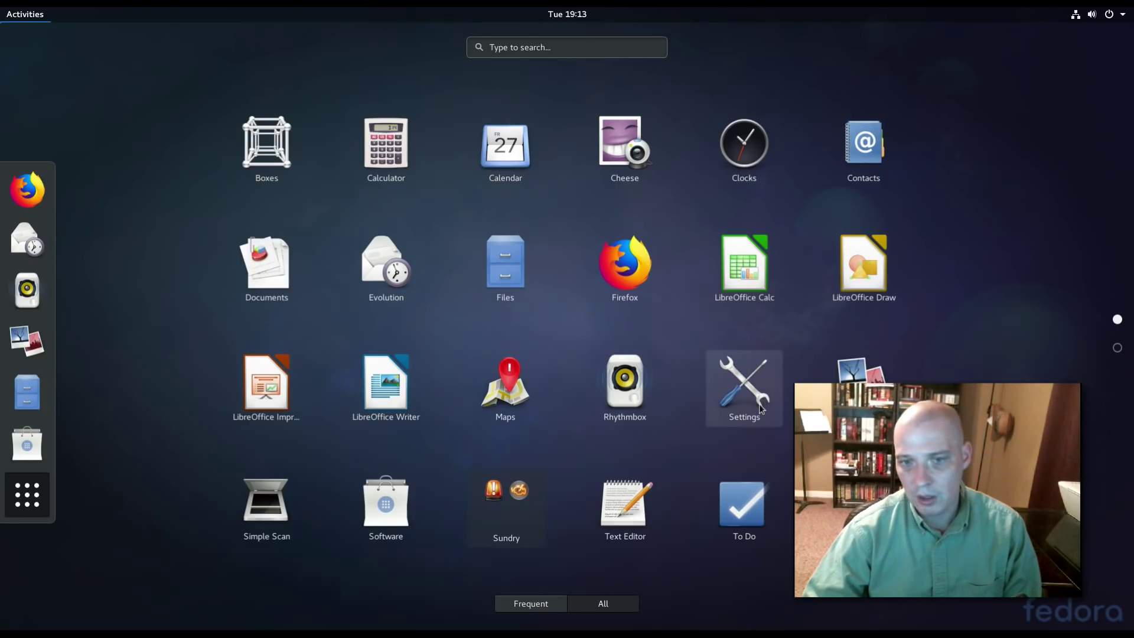
scroll(750, 375, "down", 1)
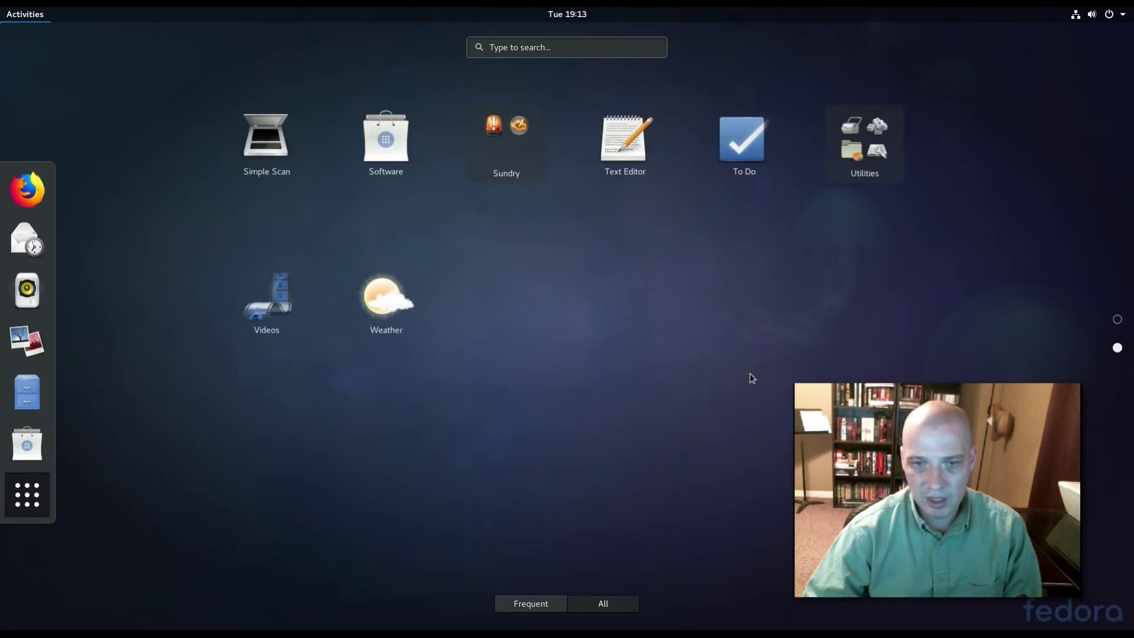
scroll(745, 354, "up", 1)
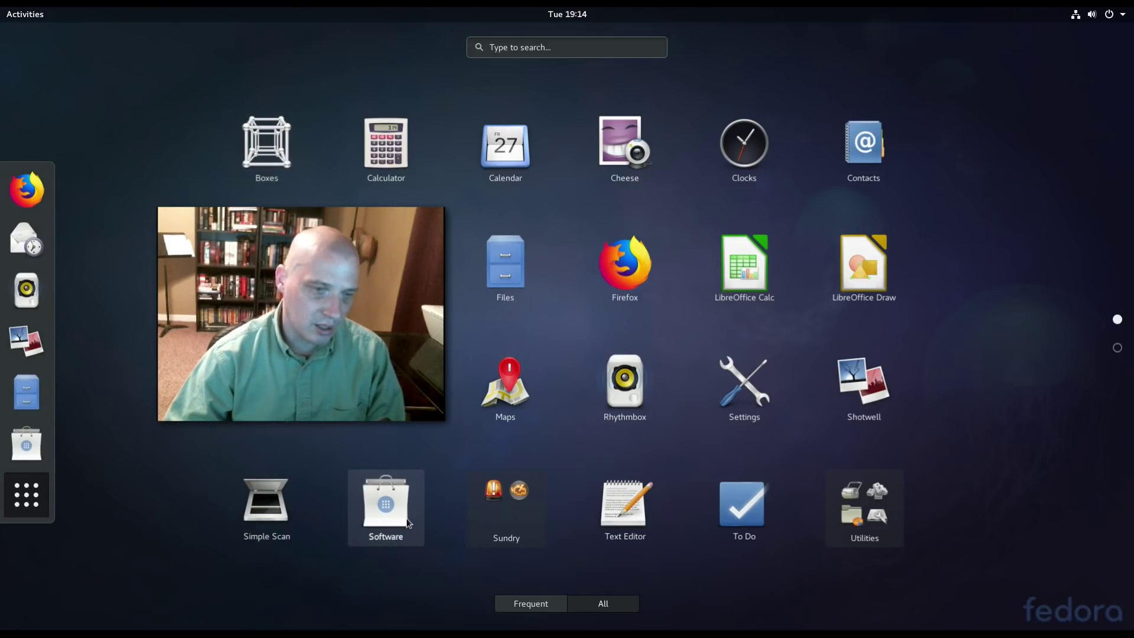
Browse the Sundry folder in the app grid, then launch and close Rhythmbox.
left_click(386, 508)
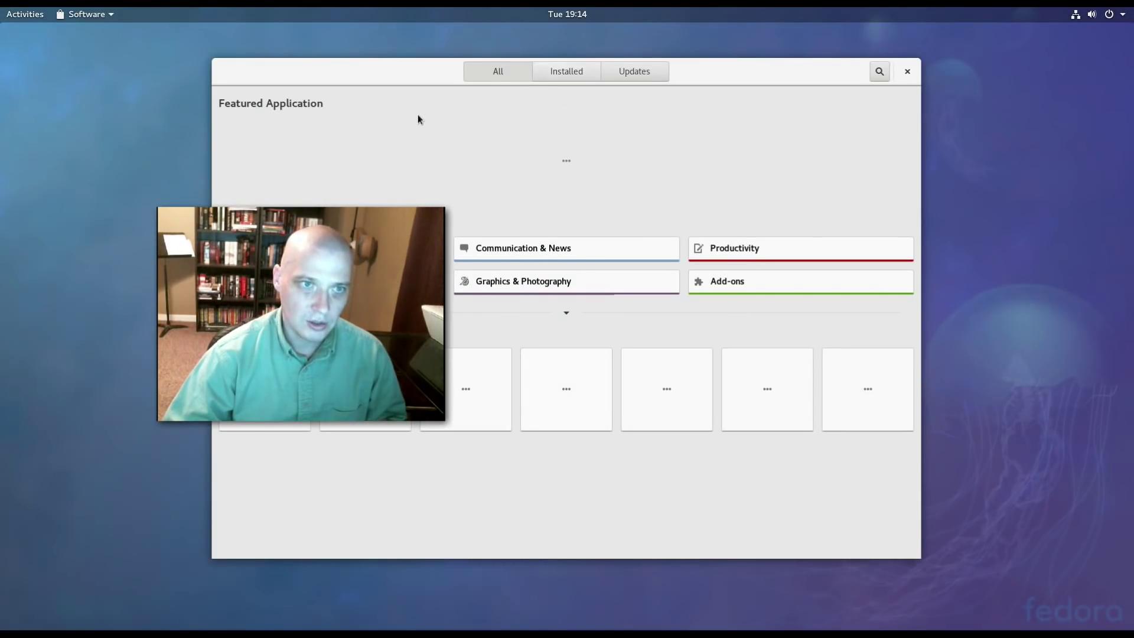
key("super")
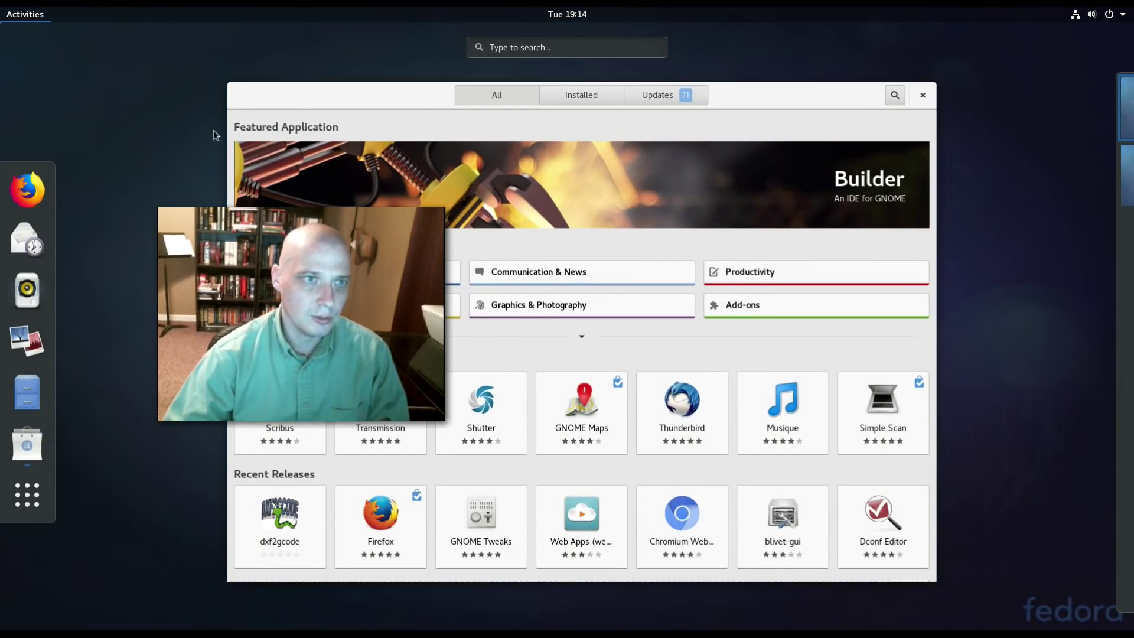
key("super+a")
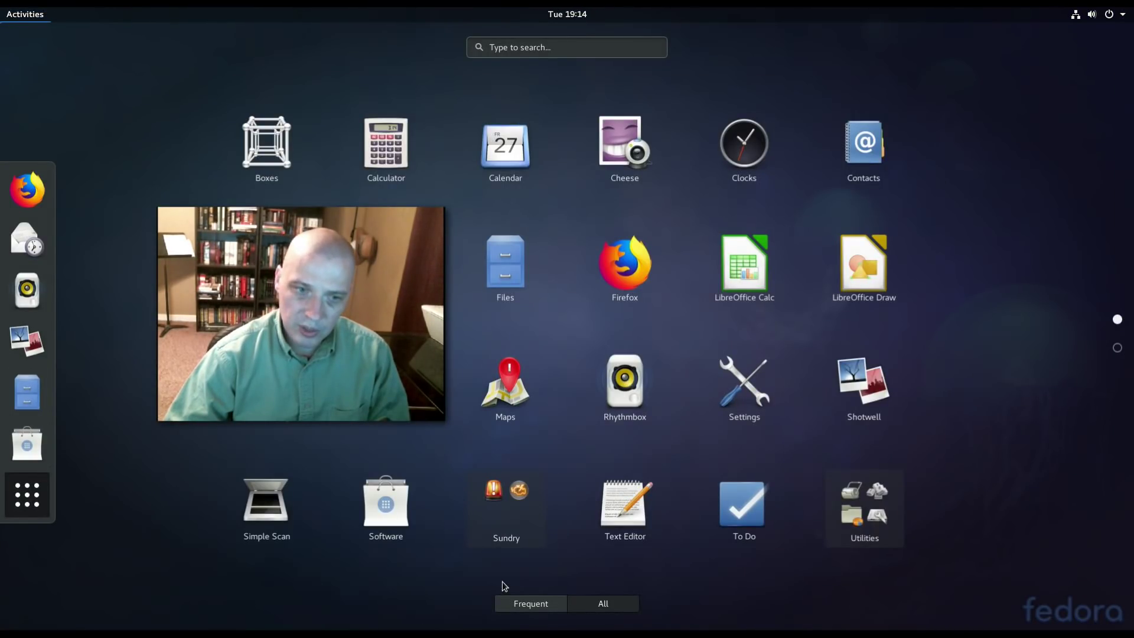
left_click(503, 519)
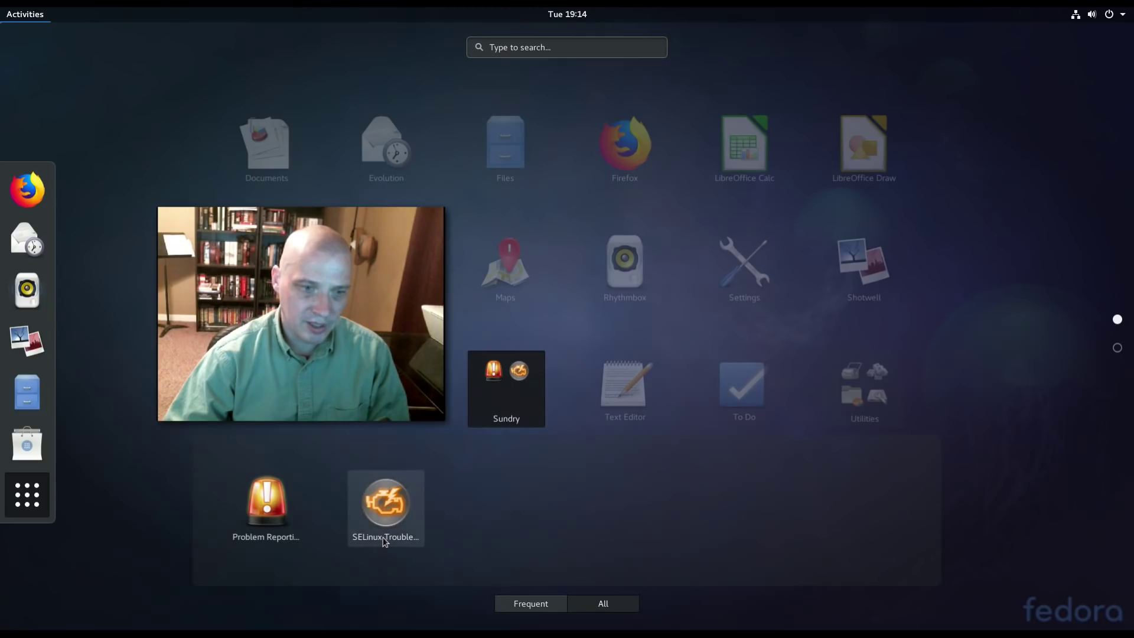
left_click(654, 409)
left_click(602, 402)
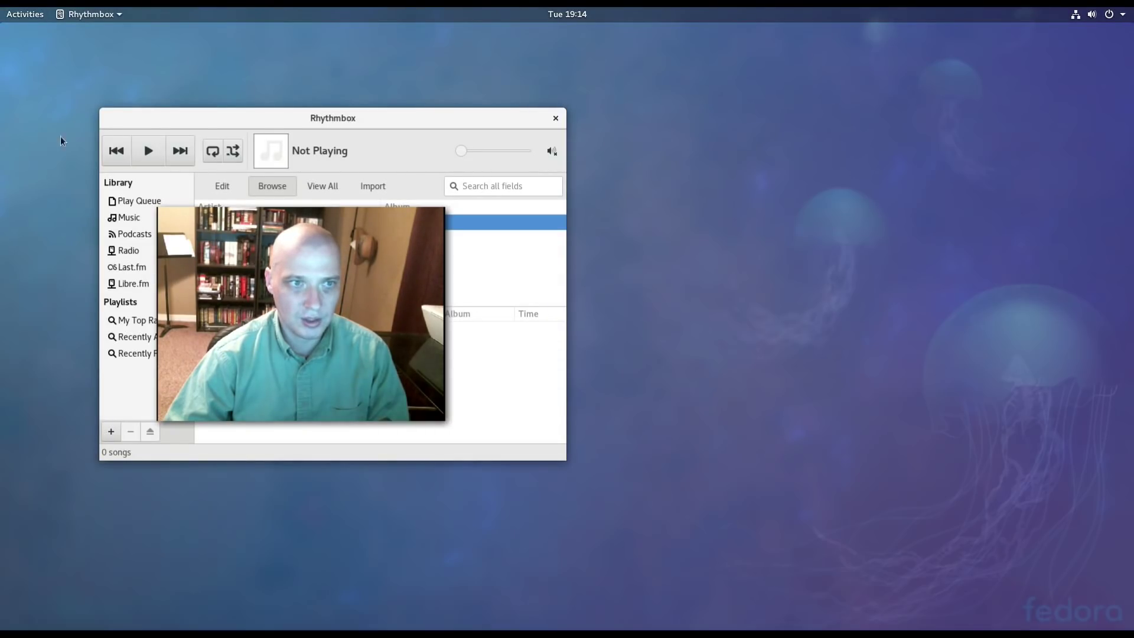
left_click(557, 119)
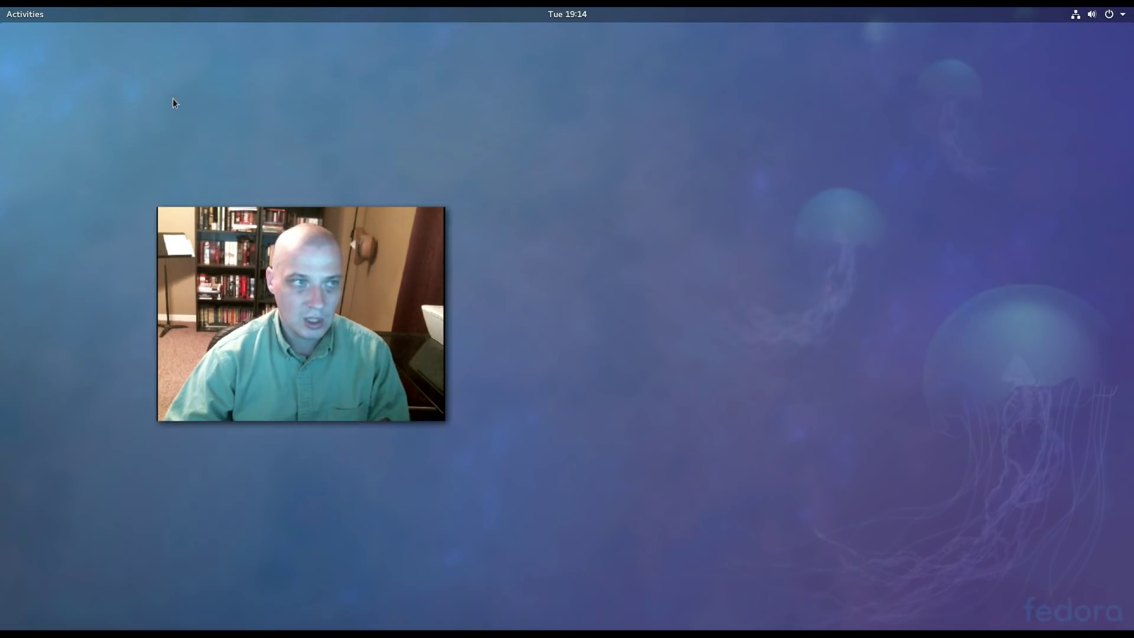
Launch Text Editor from the application grid and return to the overview.
left_click(29, 13)
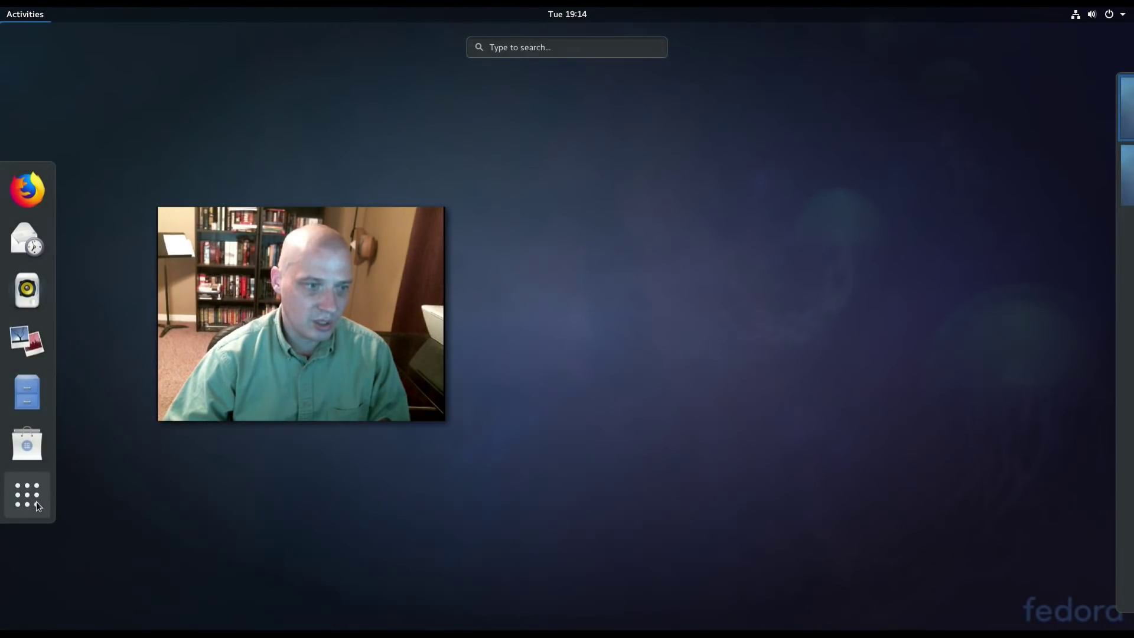
left_click(35, 498)
left_click(625, 520)
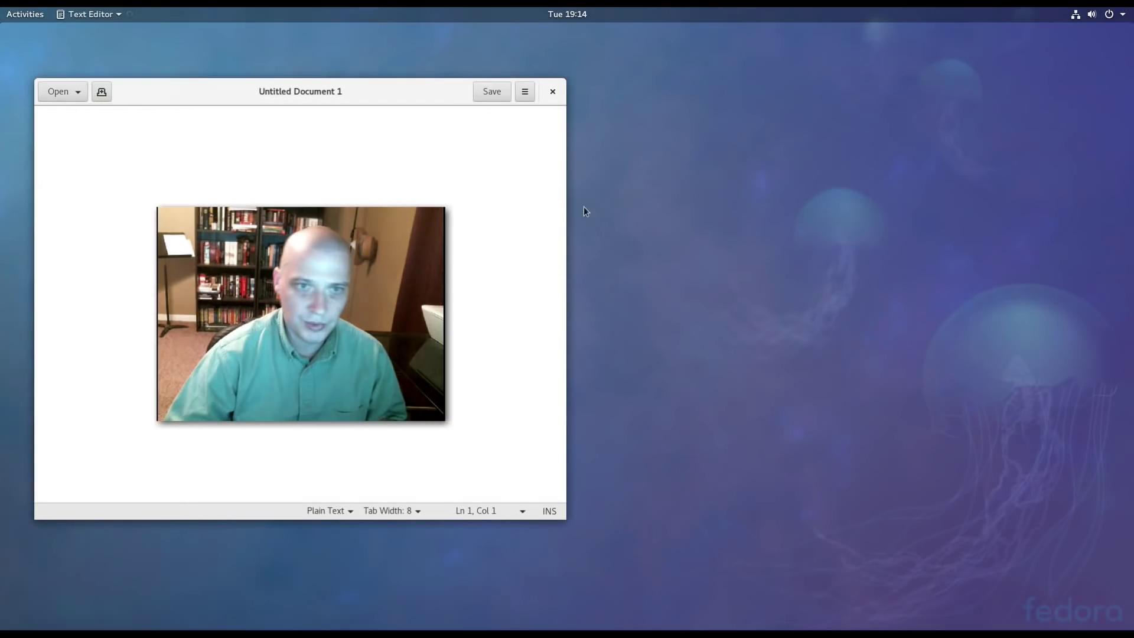
key("super")
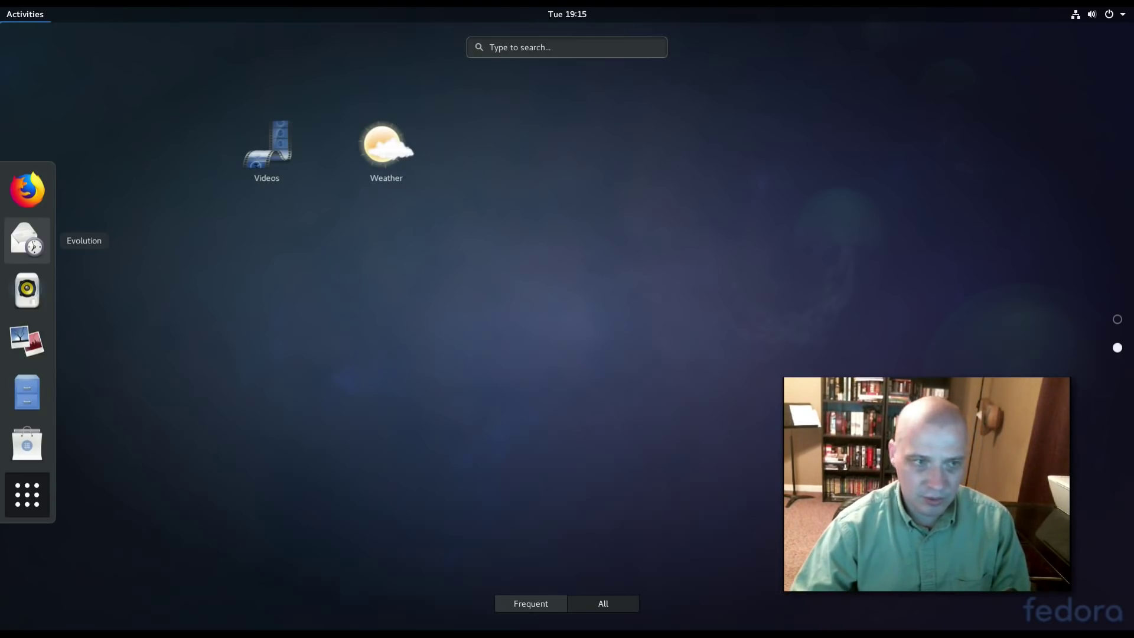
Return to the desktop, then launch GNOME Software from the dash.
left_click(23, 17)
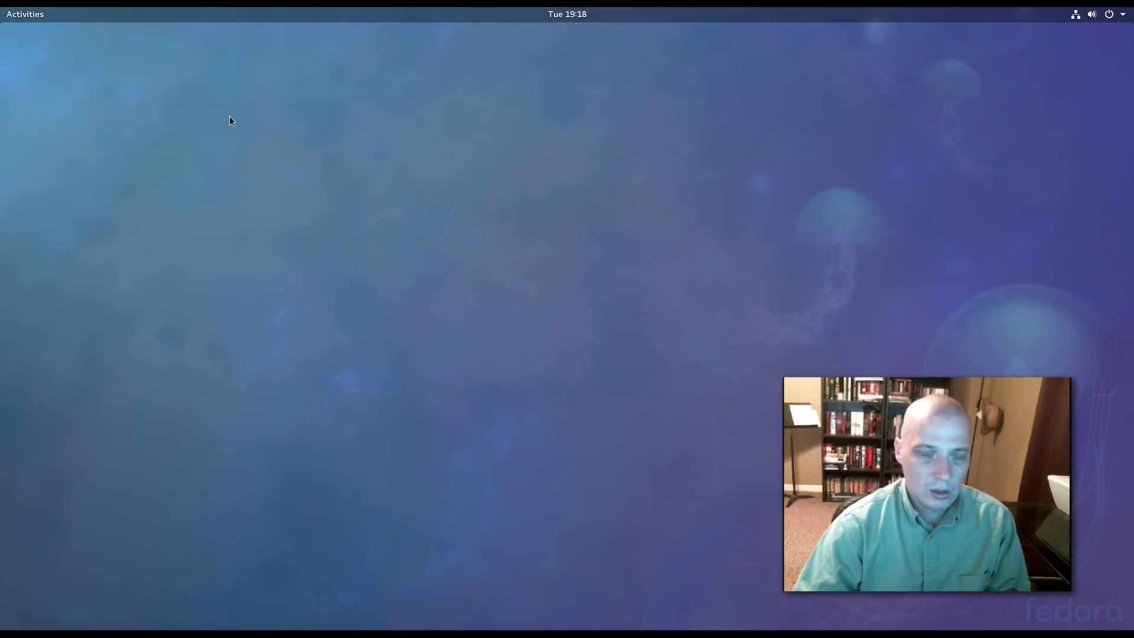
left_click(22, 10)
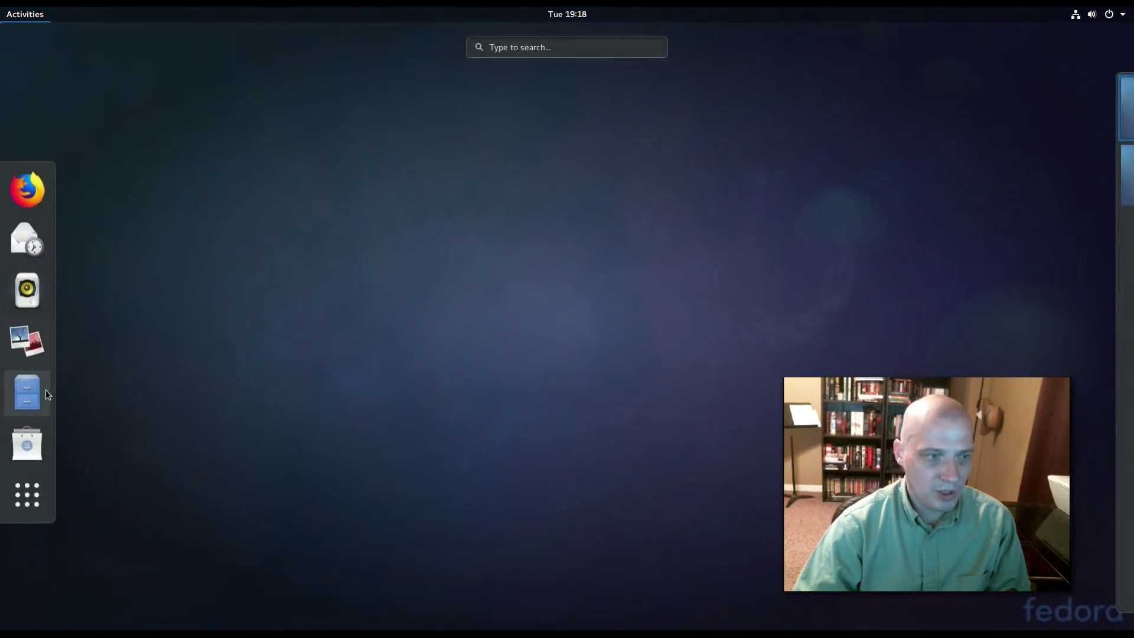
left_click(39, 442)
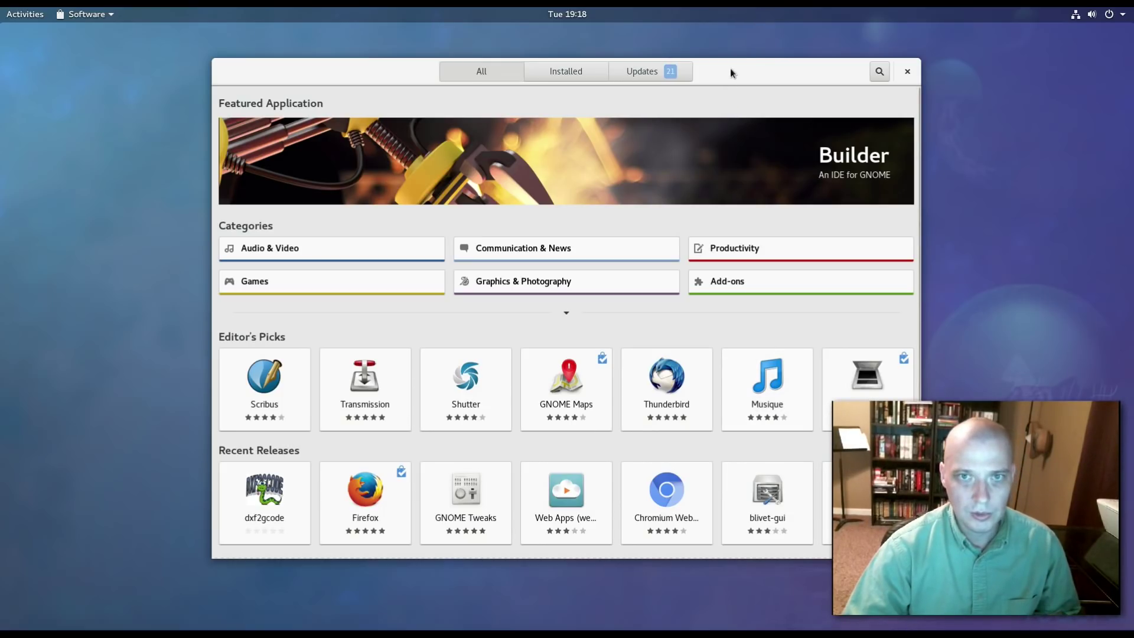
Reposition the Software window and open the Audio & Video category from the expanded categories.
left_click_drag(730, 68, 510, 49)
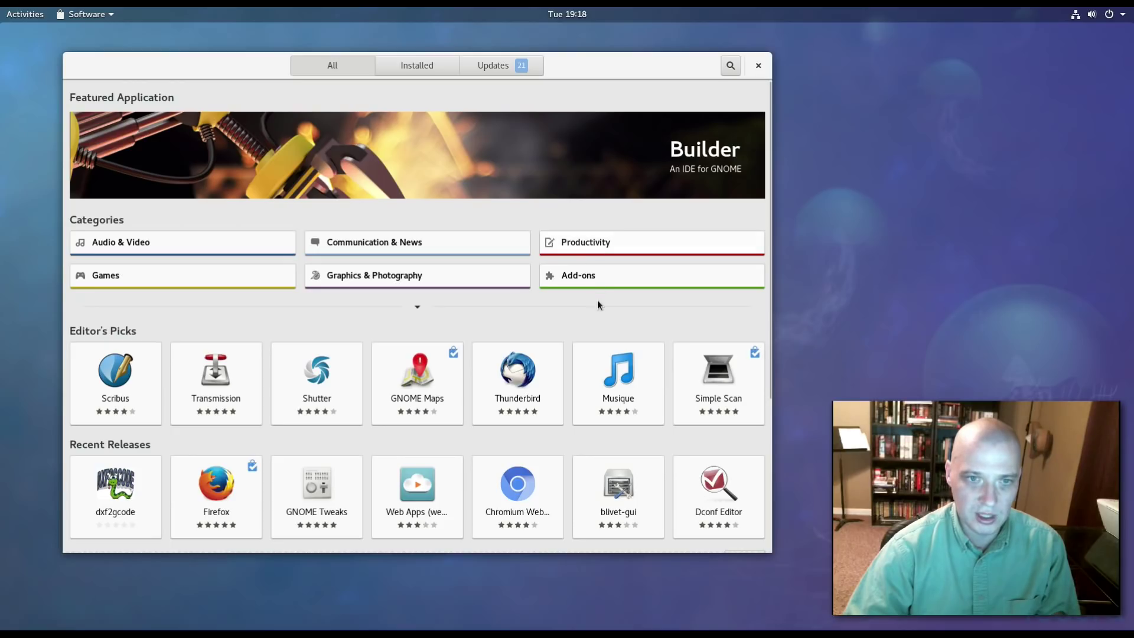
left_click(417, 308)
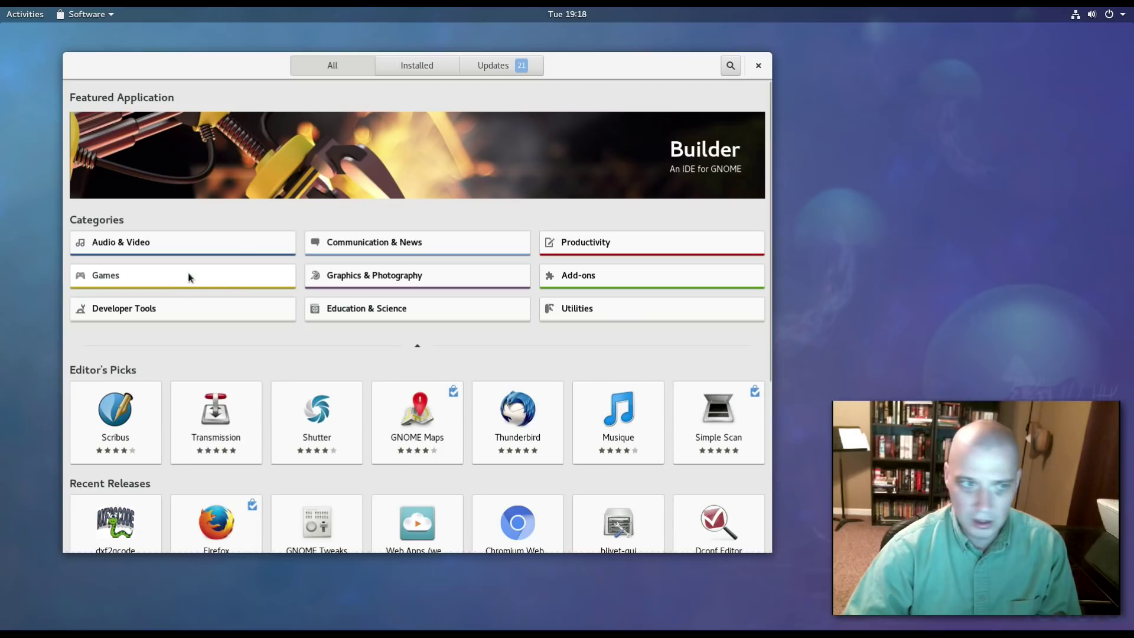
left_click(179, 251)
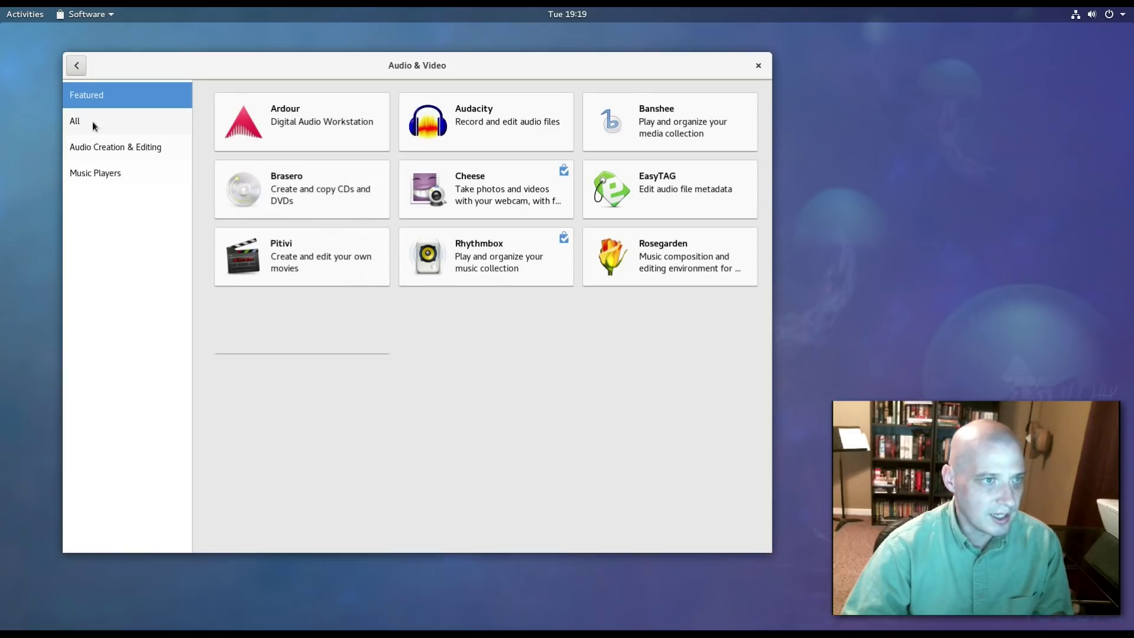
List all Audio & Video apps and scroll through them.
left_click(70, 122)
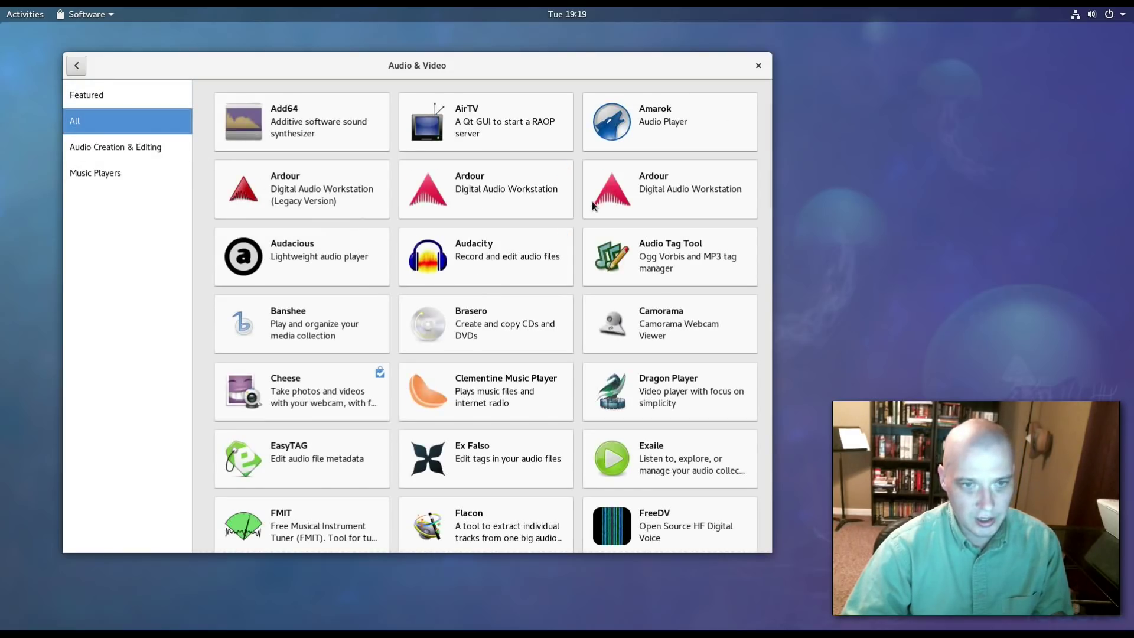
scroll(597, 217, "down", 3)
scroll(598, 221, "down", 15)
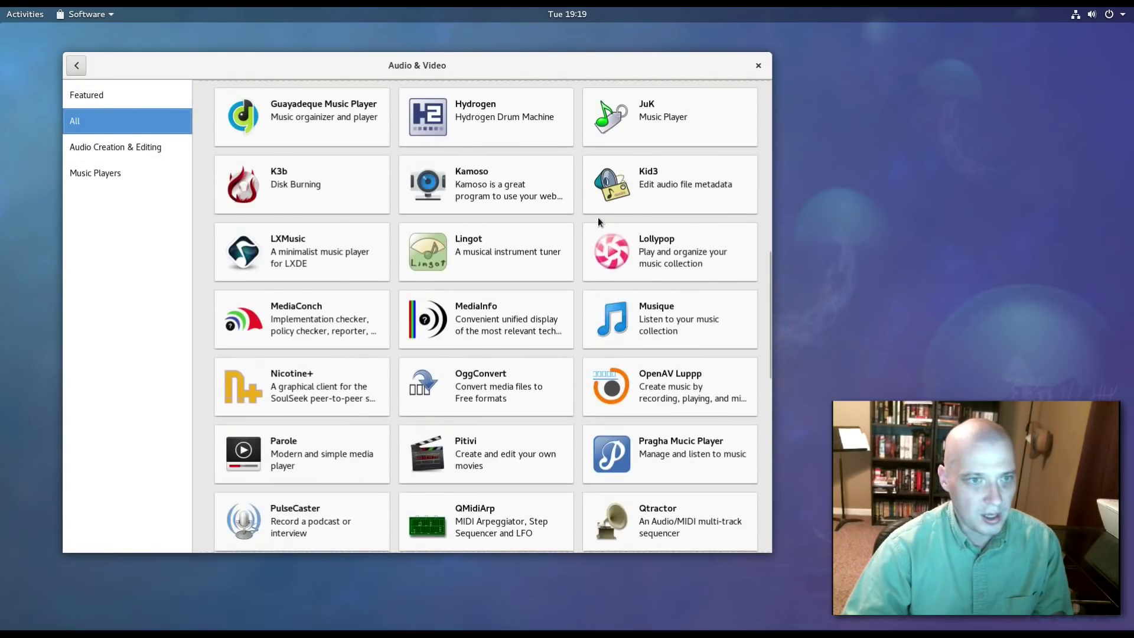
scroll(598, 210, "down", 4)
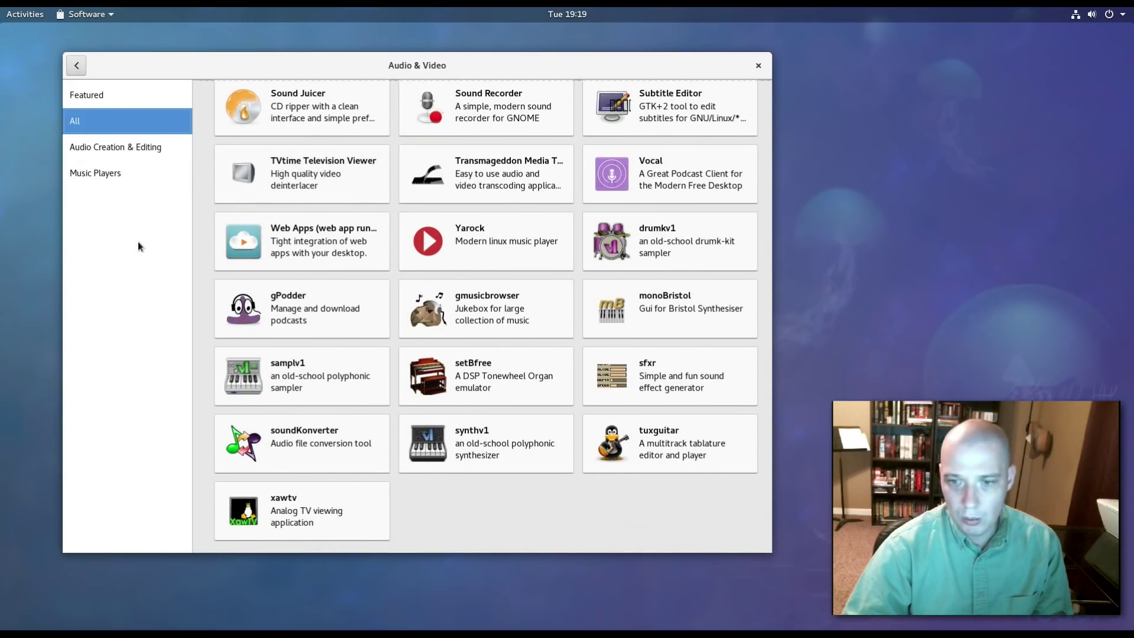
Filter to Music Players, then open the notification panel showing Software Updates Available.
left_click(108, 173)
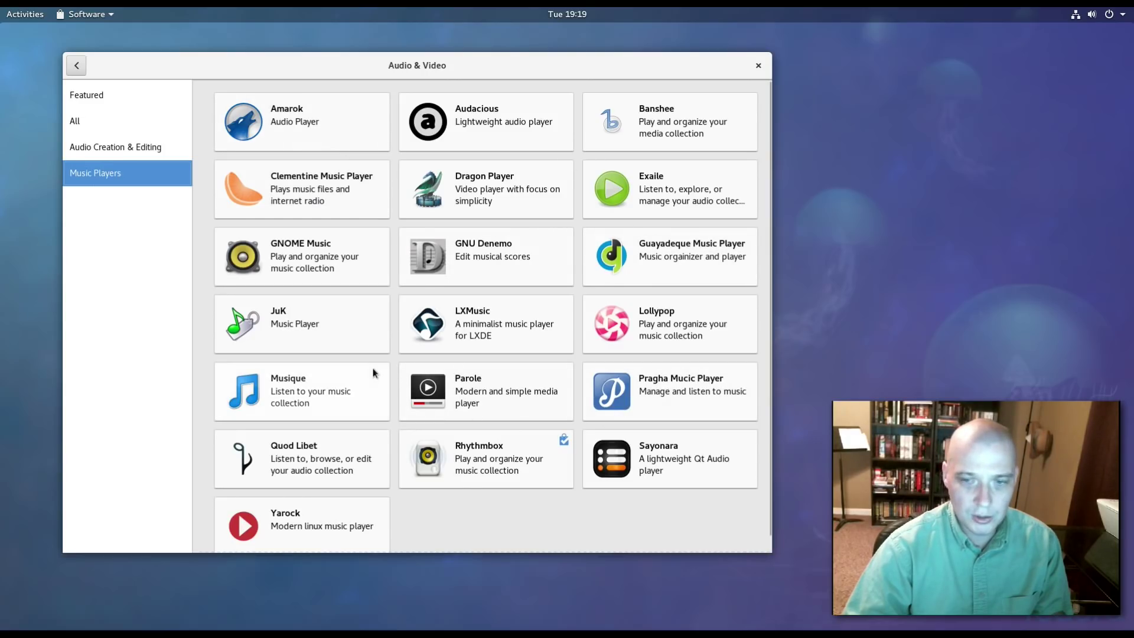
scroll(351, 307, "down", 1)
scroll(351, 306, "up", 1)
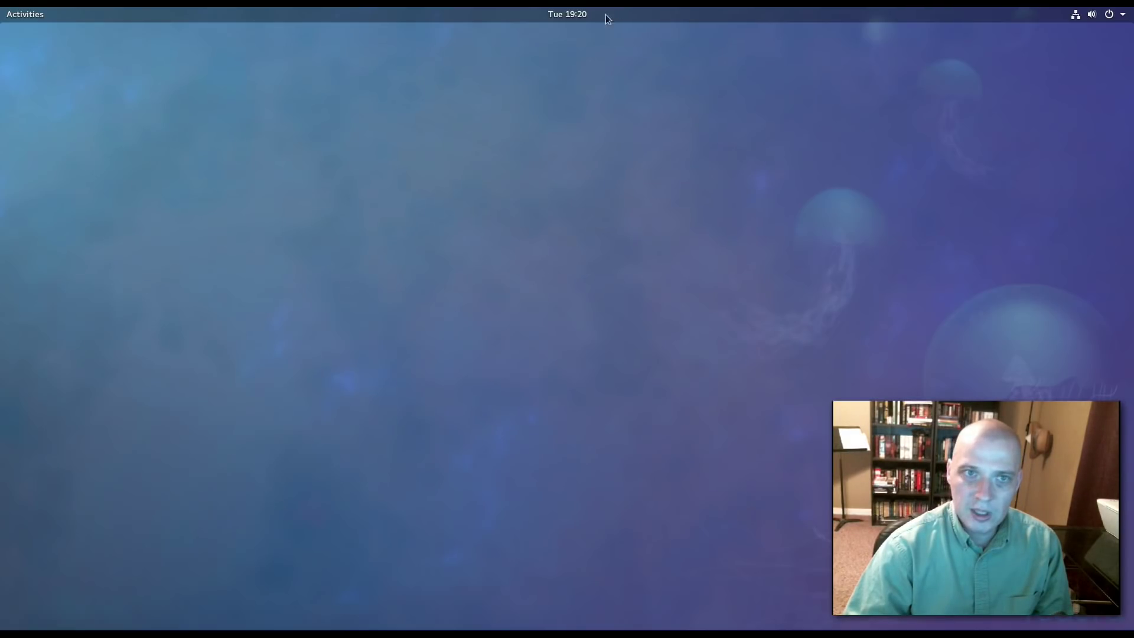
left_click(569, 14)
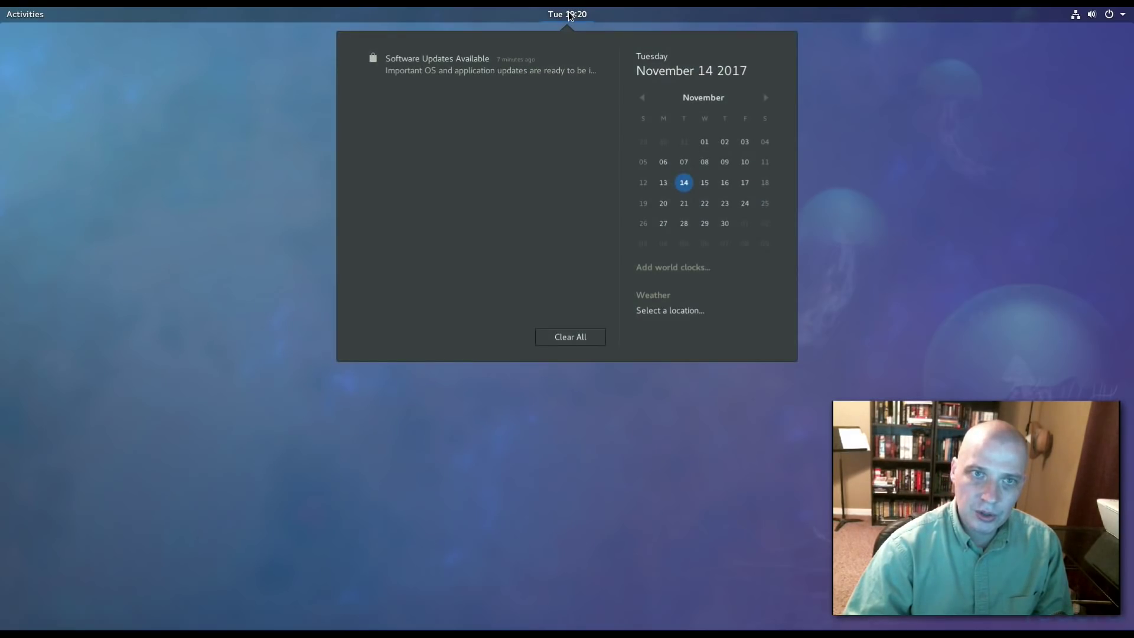
Open the Software Updates Available alert, close the Updates window, and dismiss the clock panel.
left_click(426, 66)
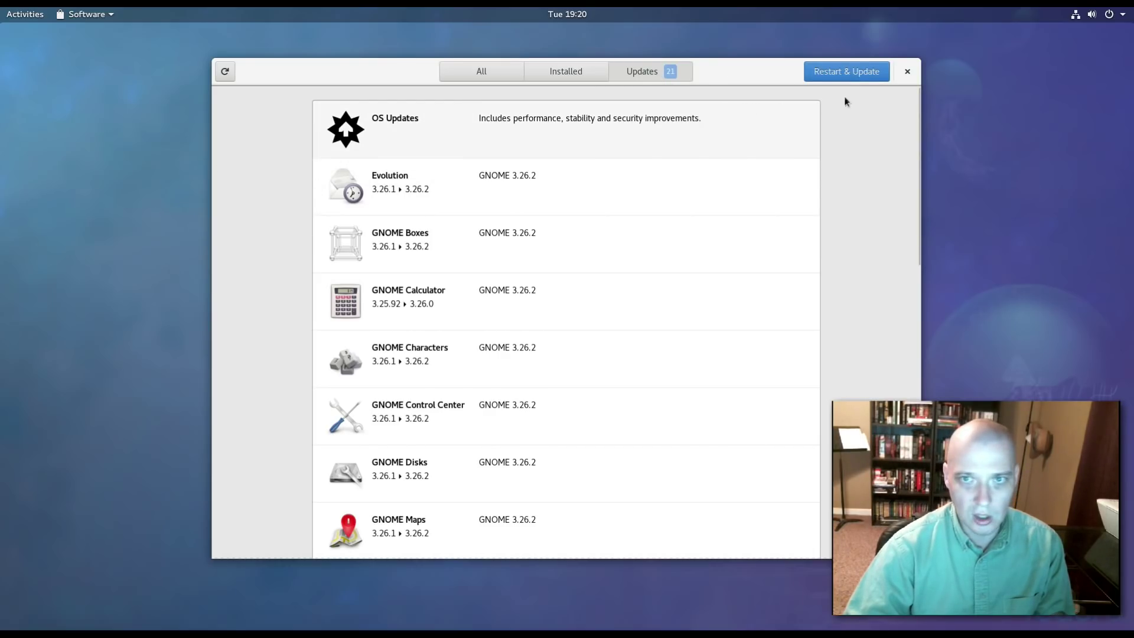
left_click(906, 71)
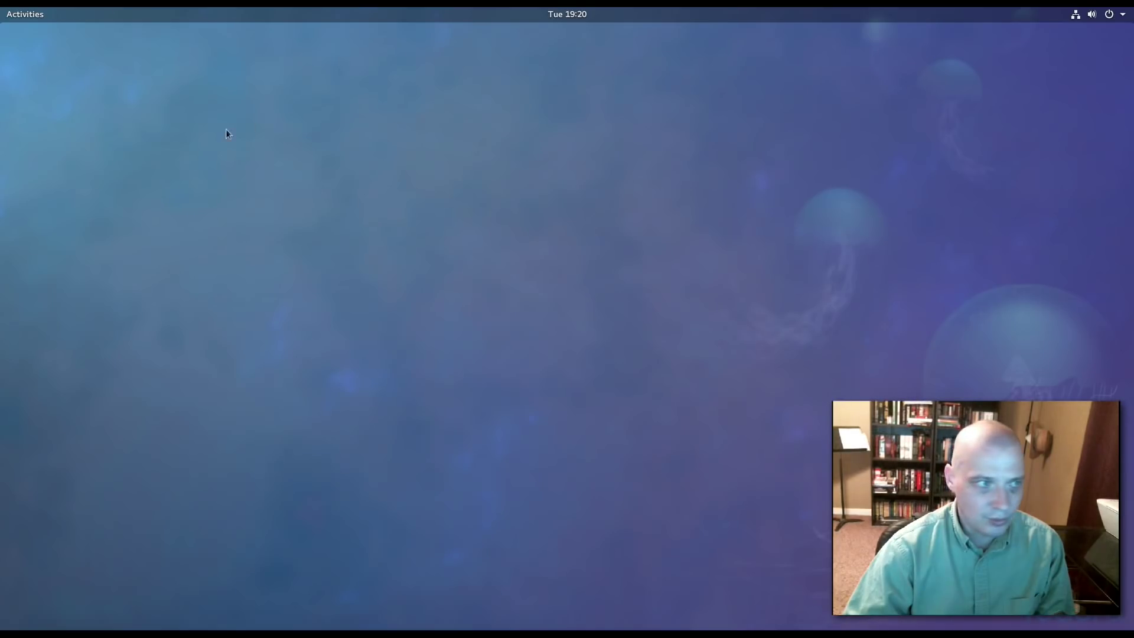
left_click(557, 16)
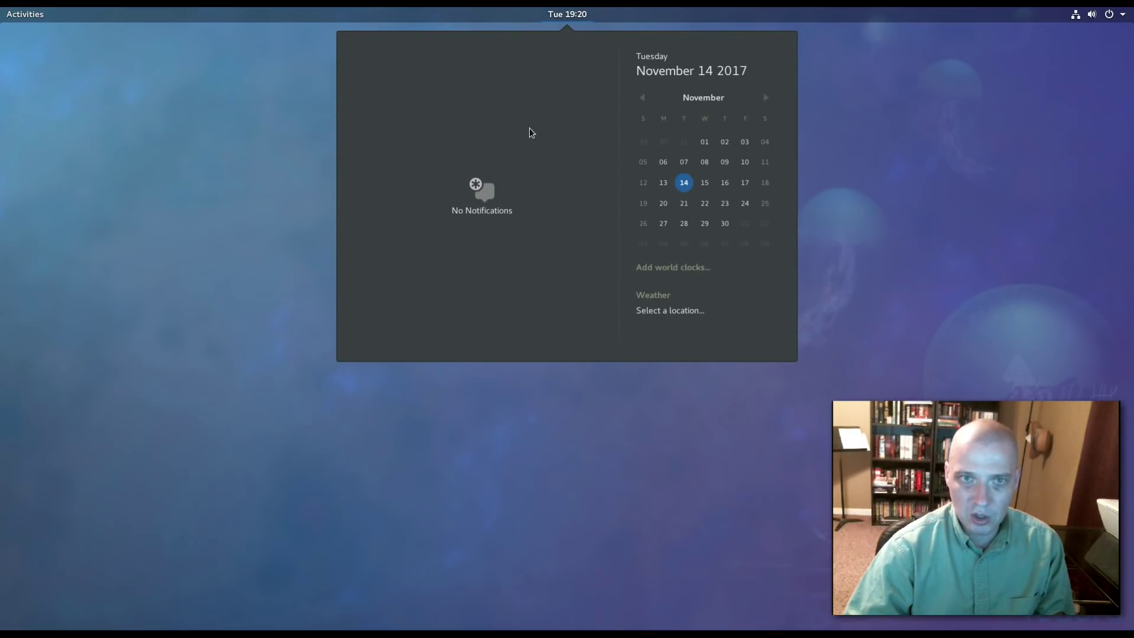
left_click(570, 8)
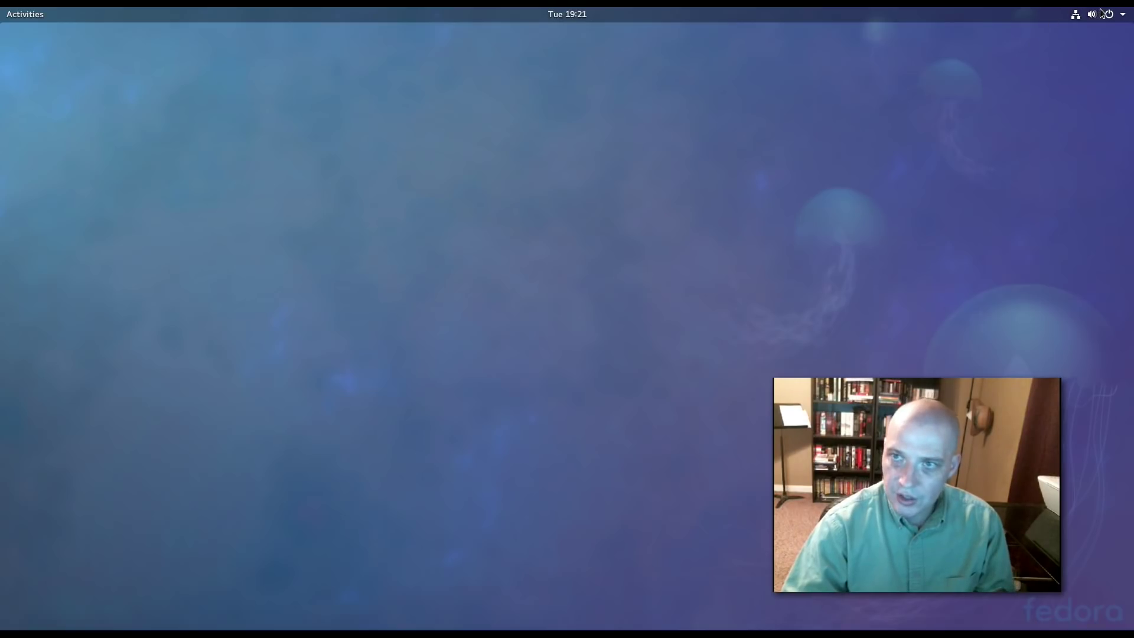
Open Settings from the top-right system menu's tools button.
left_click(1124, 13)
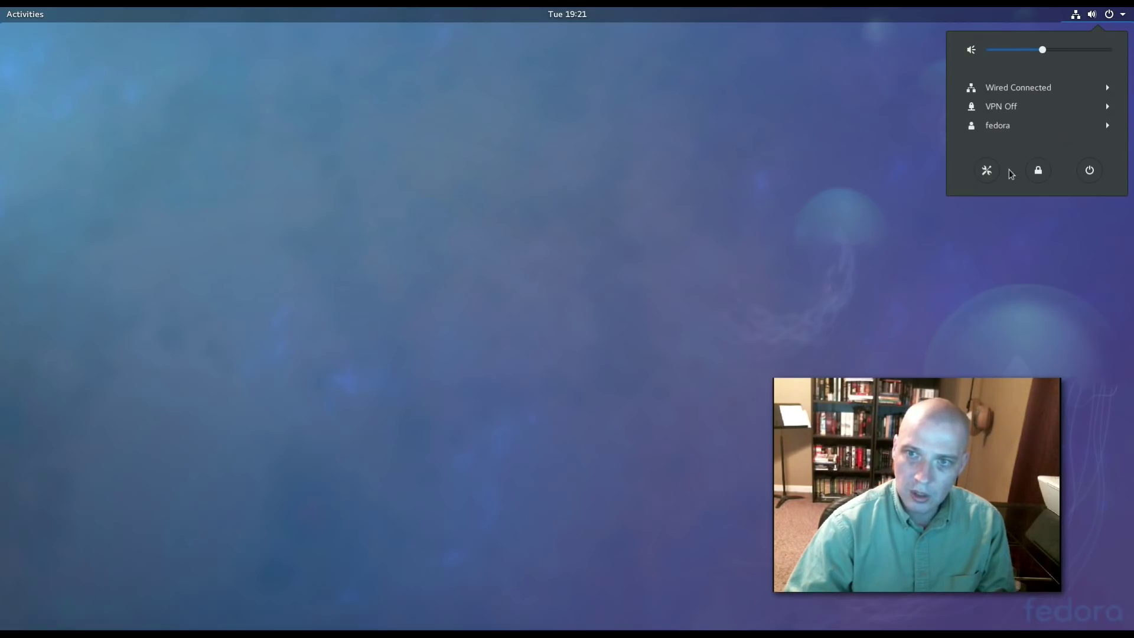
left_click(987, 171)
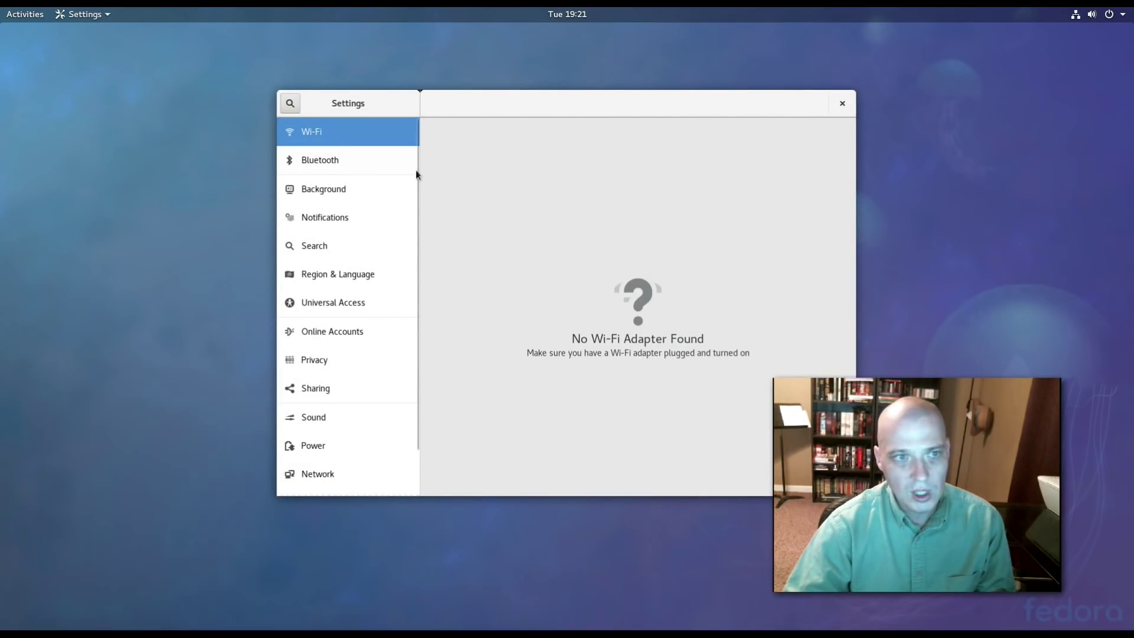
Go from Bluetooth to the Background page and move the Settings window up-left.
left_click(328, 164)
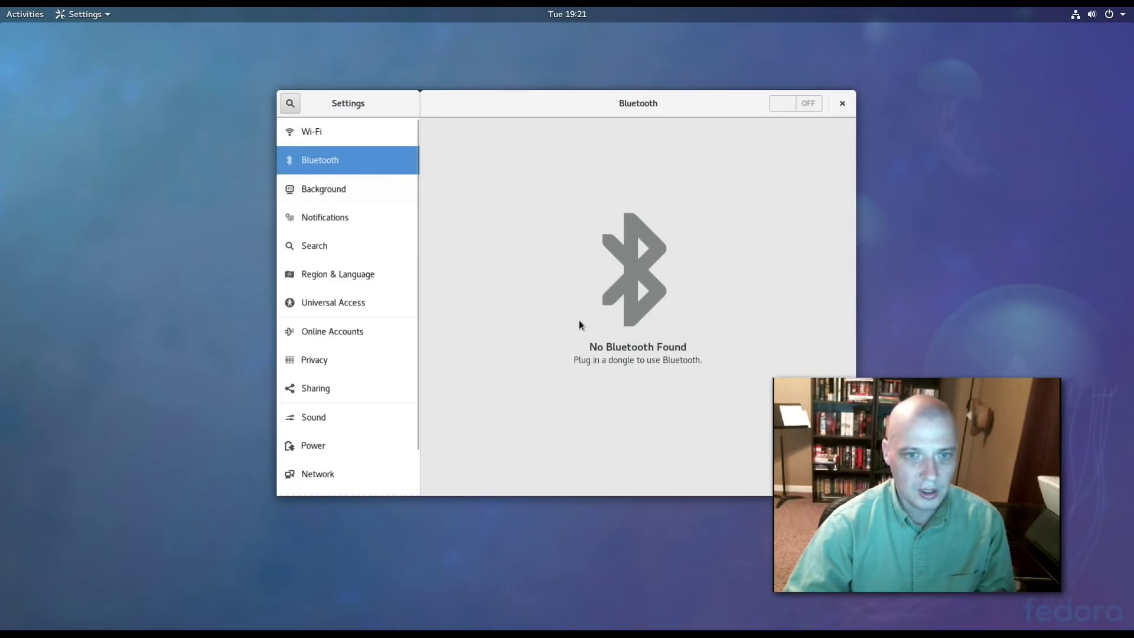
left_click(335, 192)
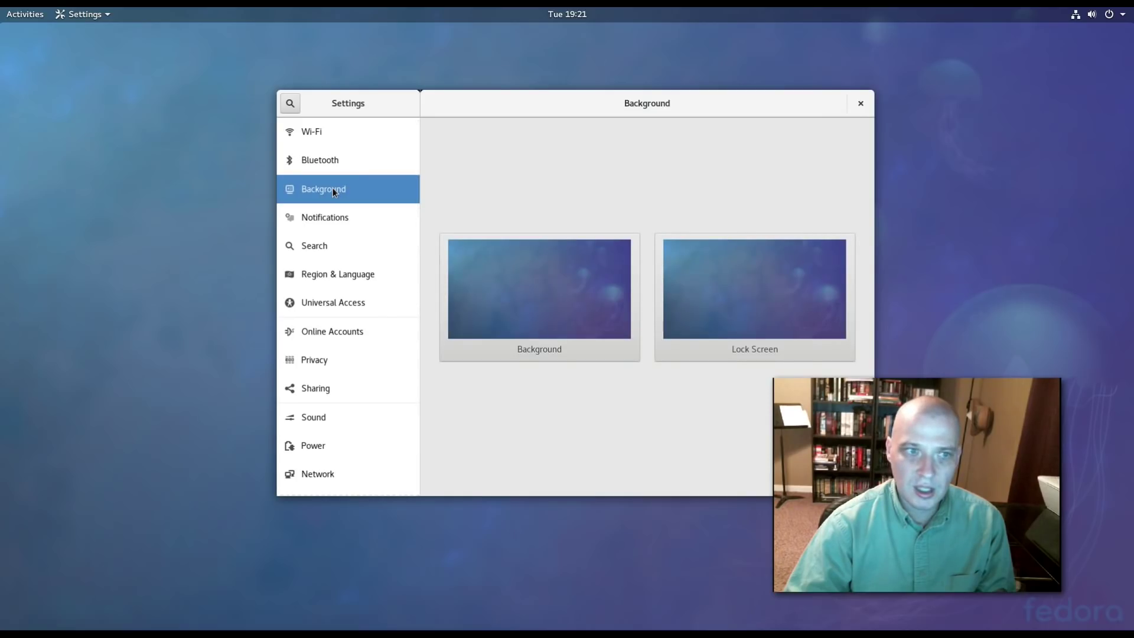
left_click_drag(632, 103, 556, 96)
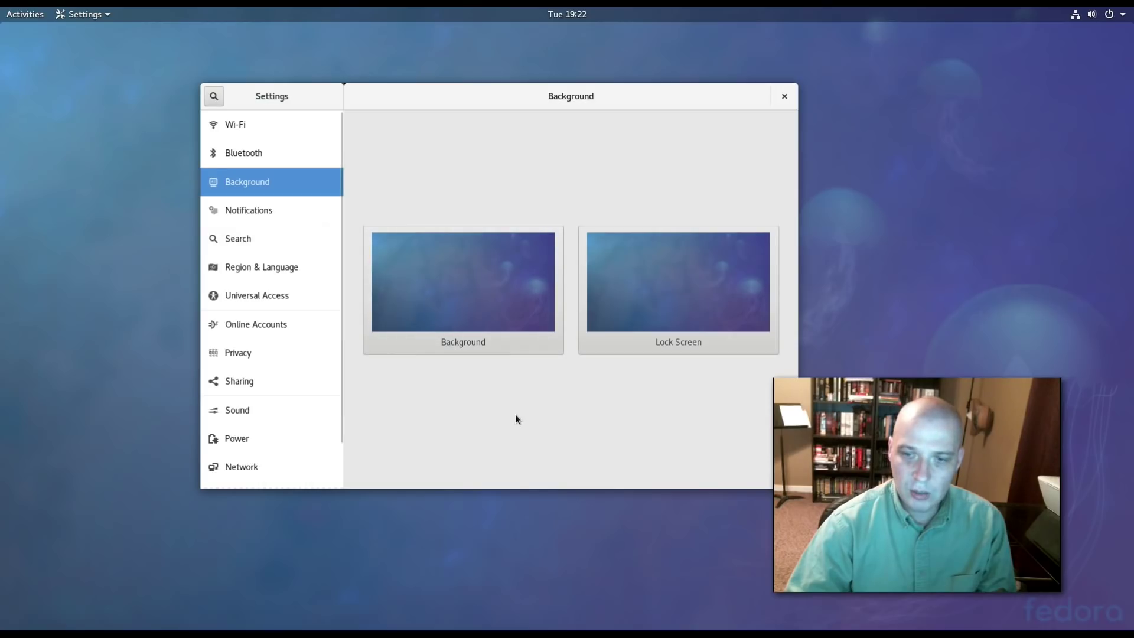
Set the desktop background to the black-and-white pier photo, then reopen the wallpaper chooser.
left_click(472, 328)
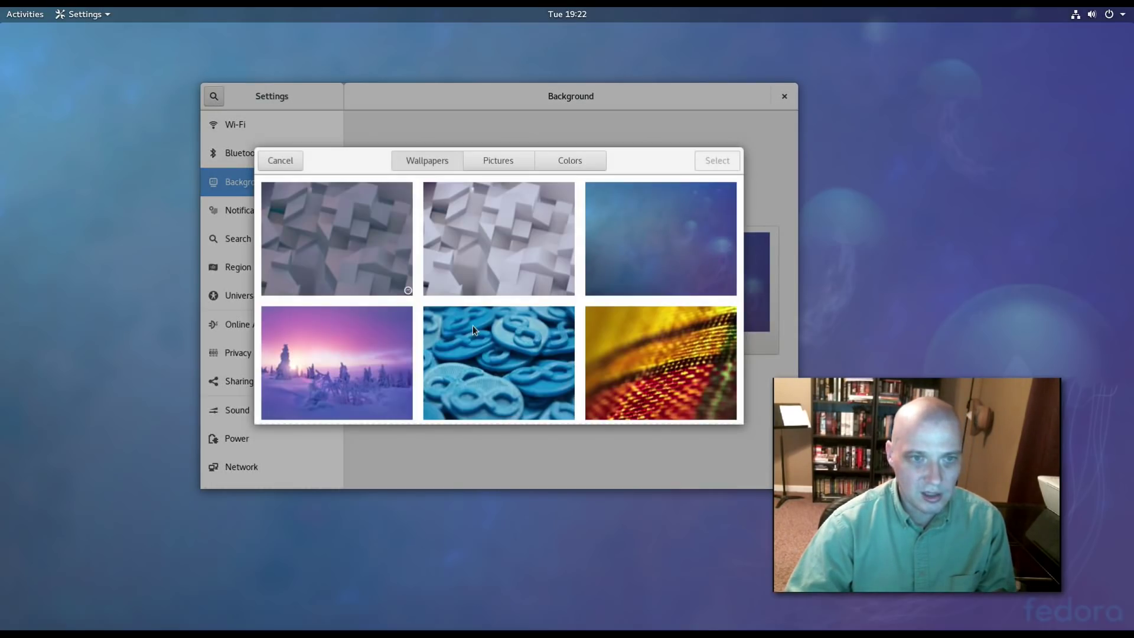
scroll(406, 242, "down", 5)
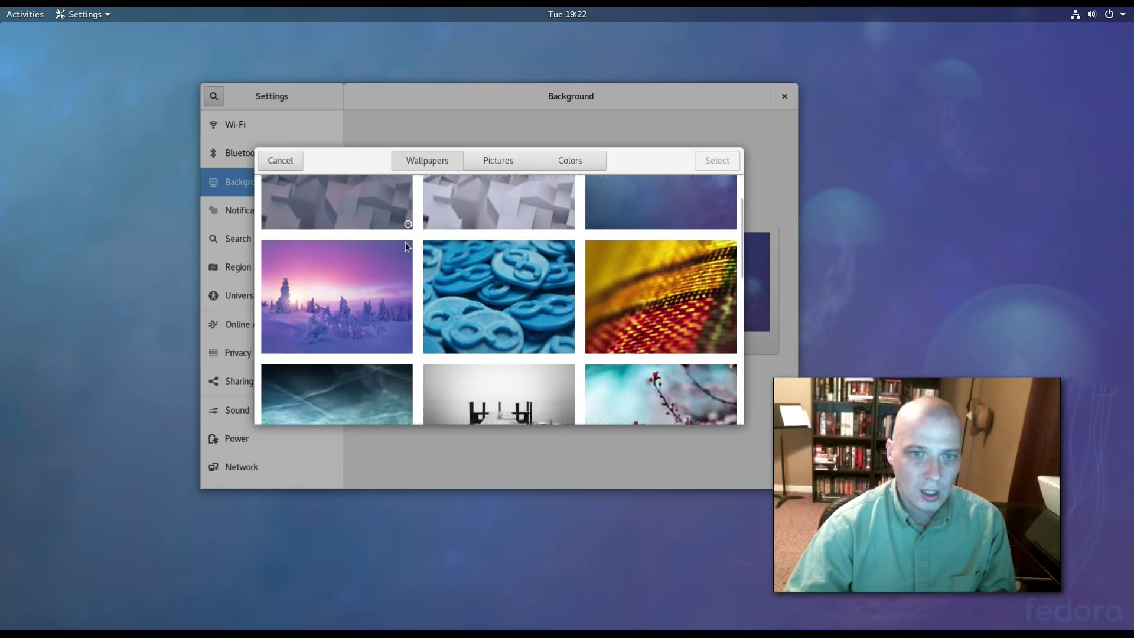
scroll(405, 242, "down", 5)
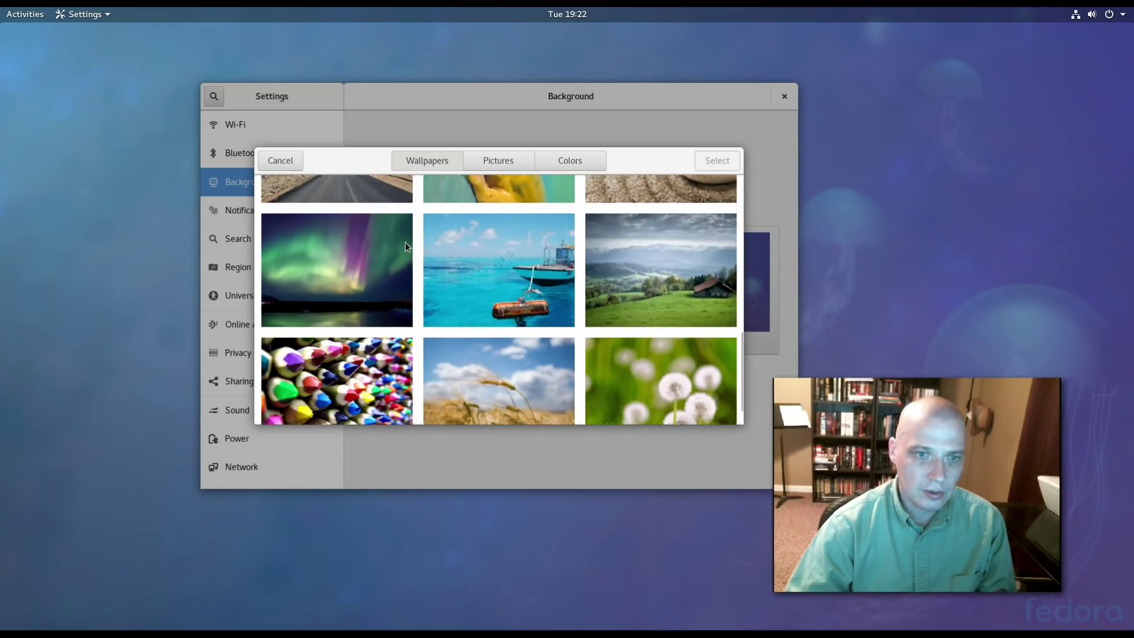
scroll(405, 242, "up", 1)
scroll(406, 243, "up", 8)
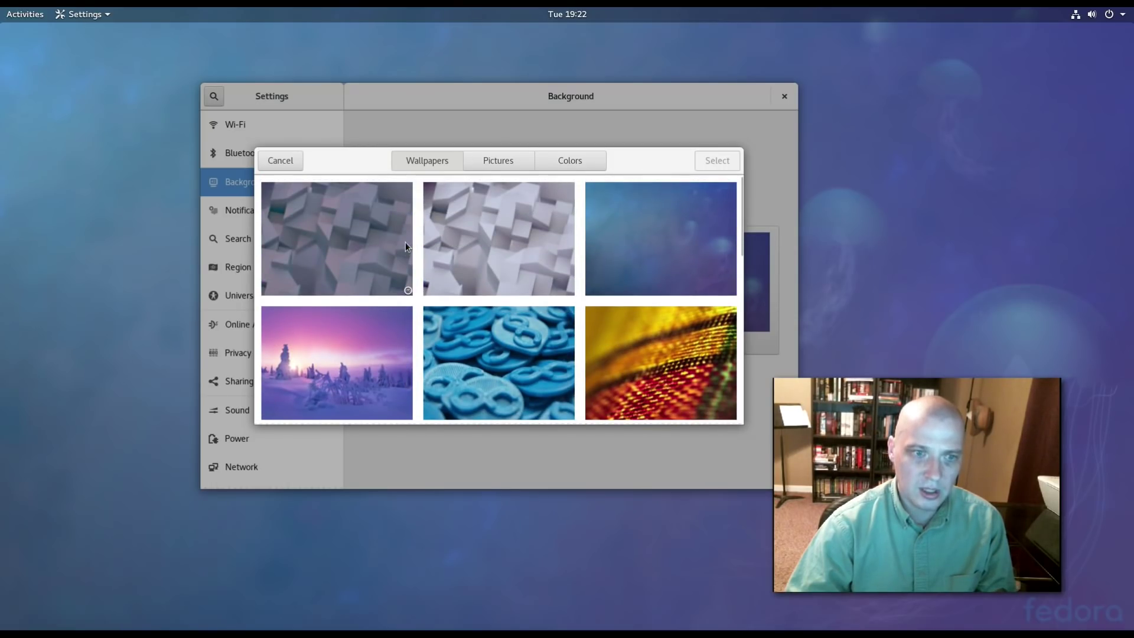
scroll(405, 242, "down", 5)
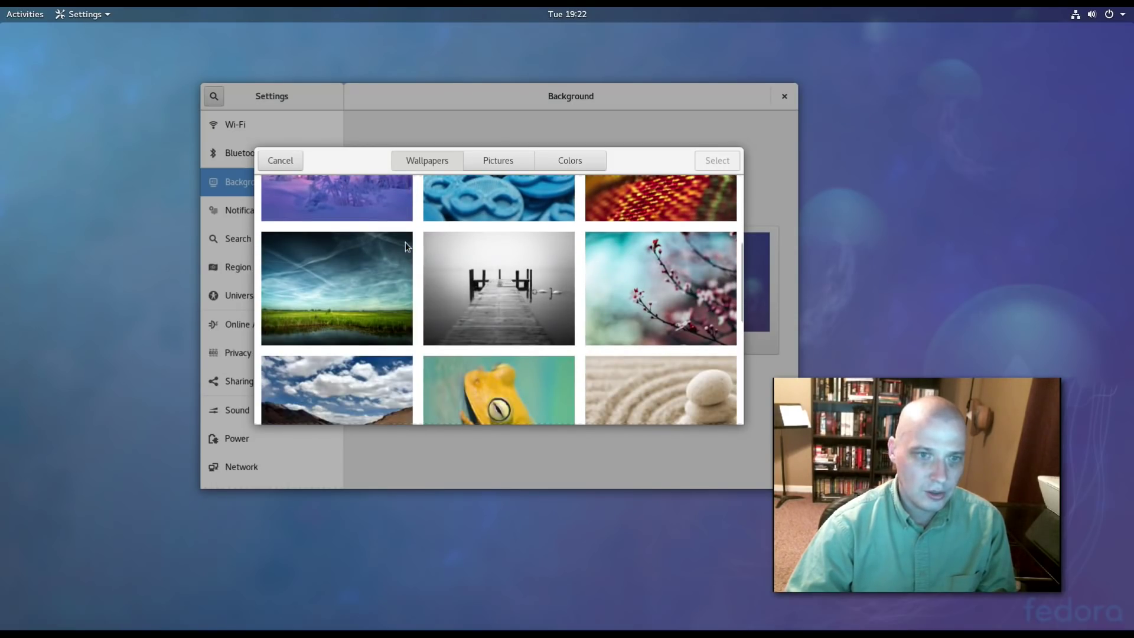
scroll(405, 242, "down", 1)
left_click(540, 257)
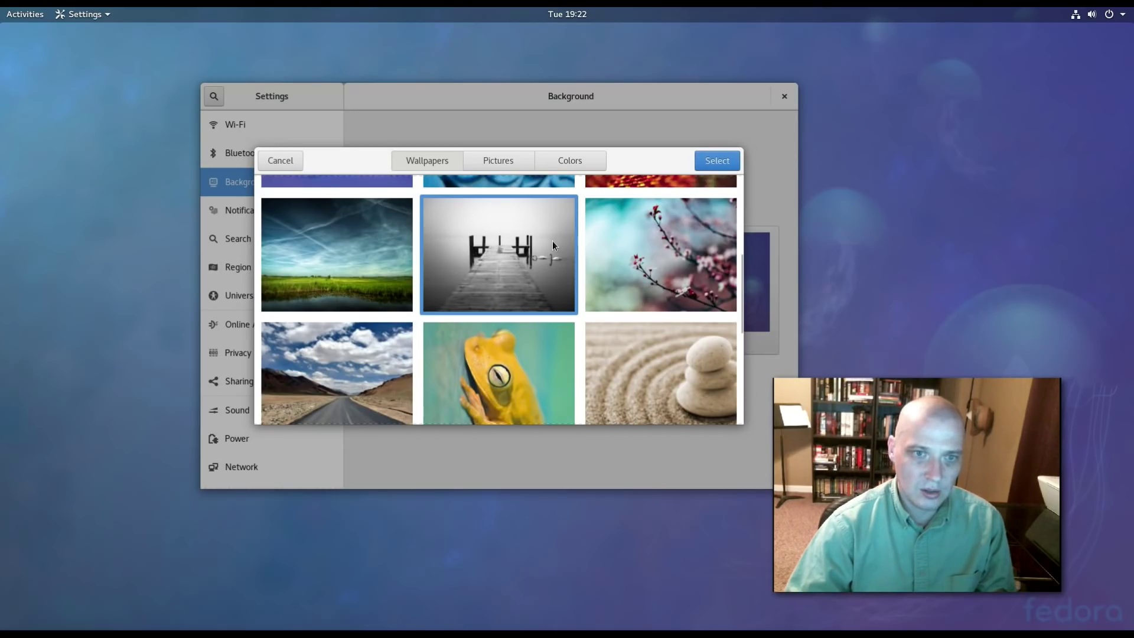
left_click(707, 154)
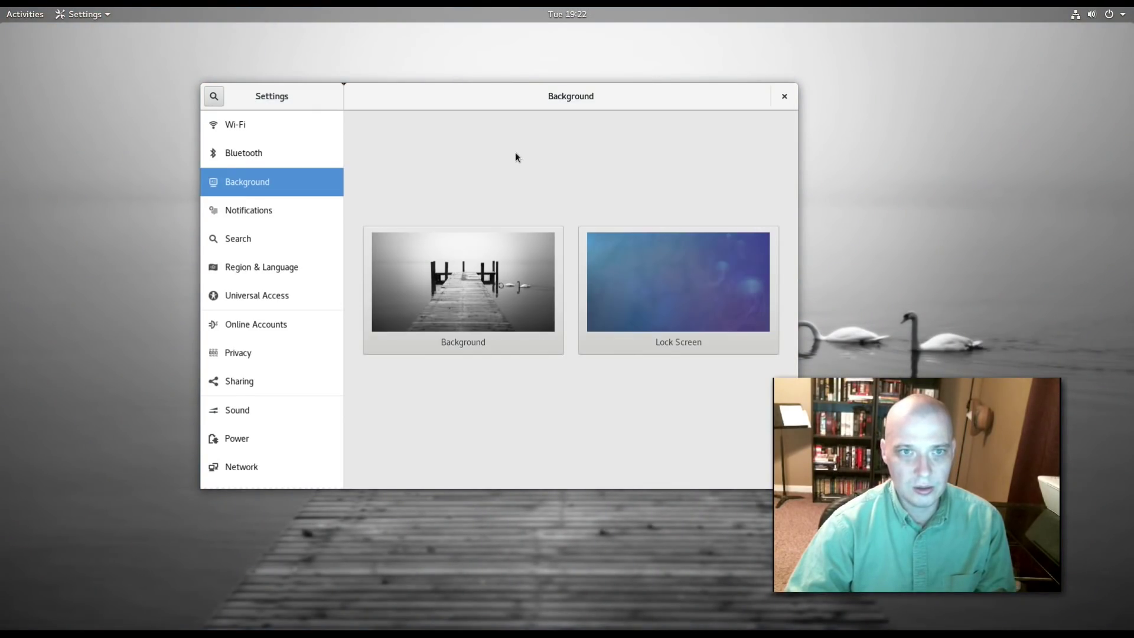
left_click(455, 318)
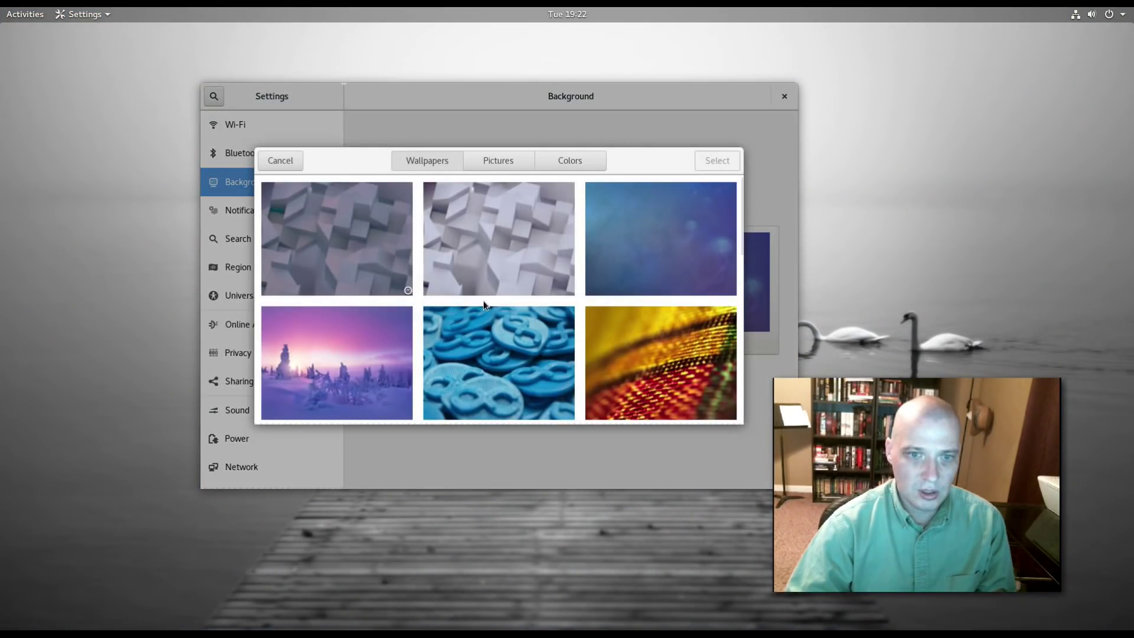
Choose the purple snowy forest sunset wallpaper from the Wallpapers list and apply it.
scroll(483, 303, "down", 2)
scroll(483, 303, "down", 2)
scroll(483, 303, "up", 2)
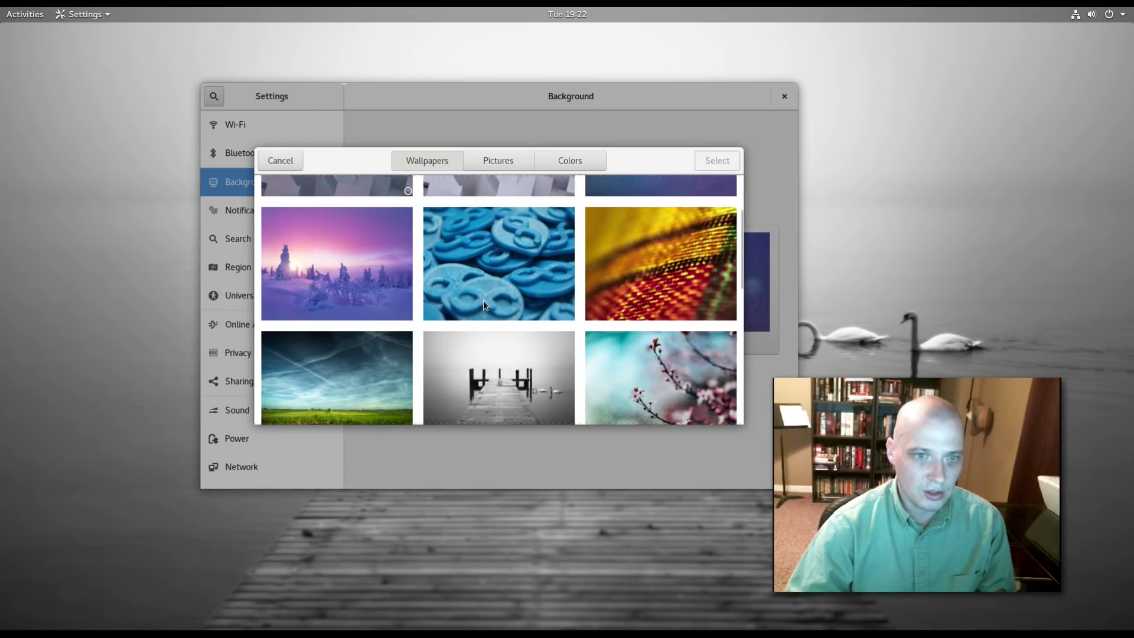
scroll(483, 300, "down", 4)
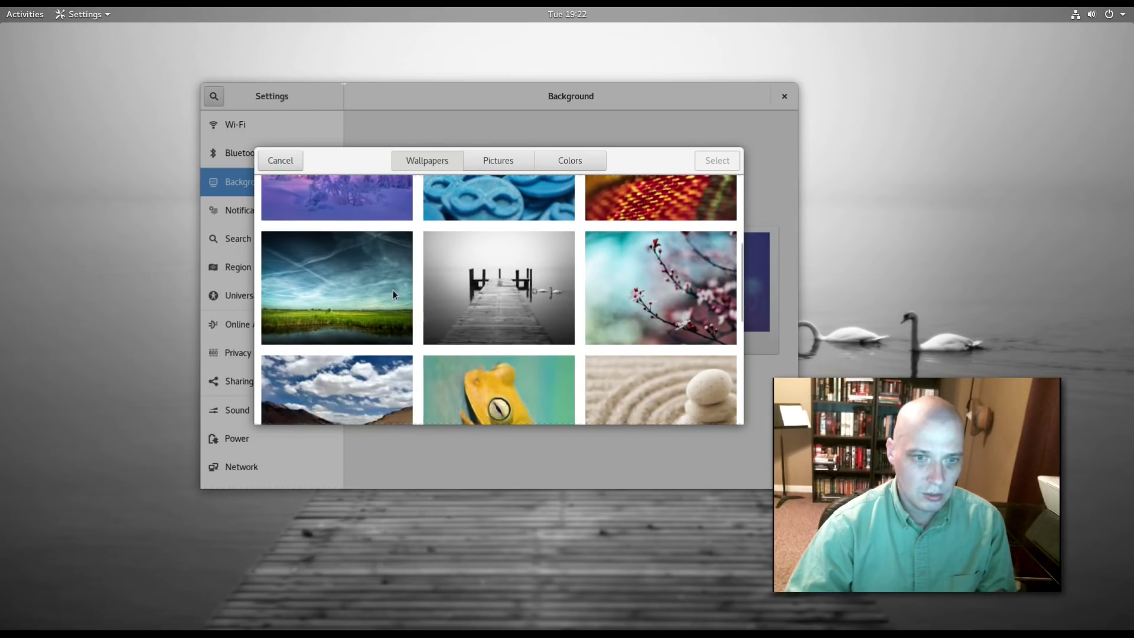
scroll(392, 289, "down", 2)
scroll(392, 289, "up", 6)
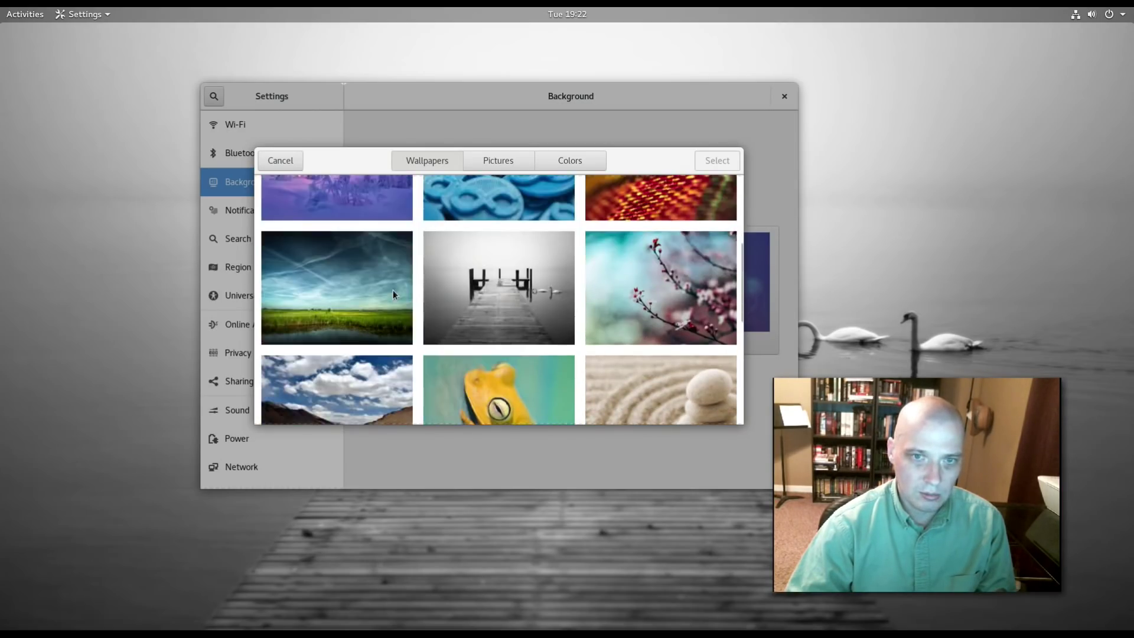
left_click(369, 298)
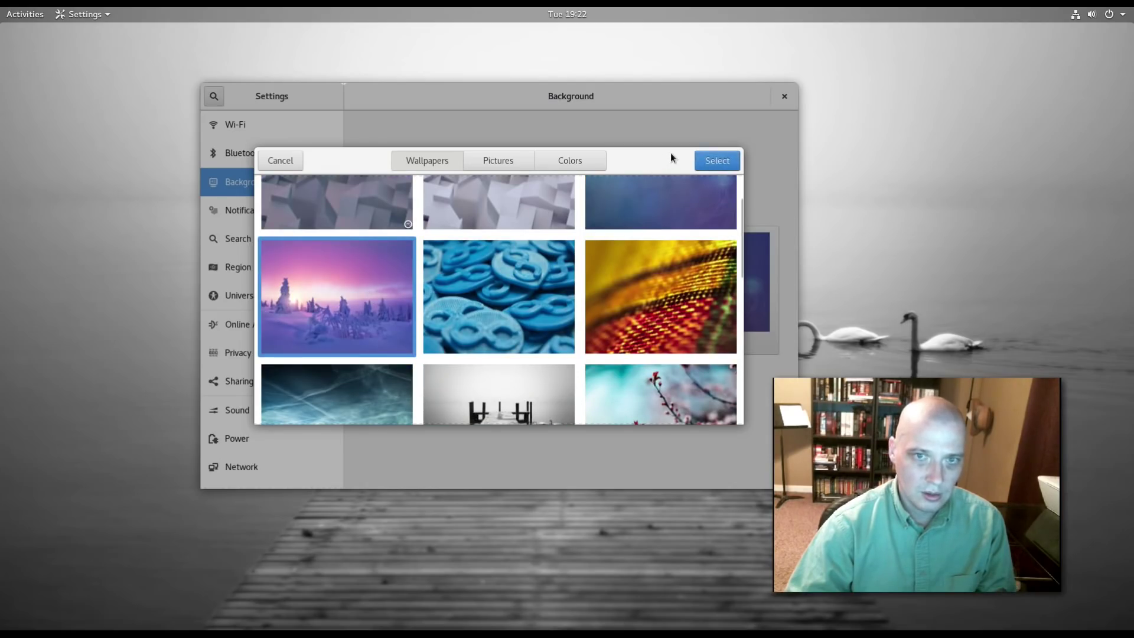
left_click(713, 163)
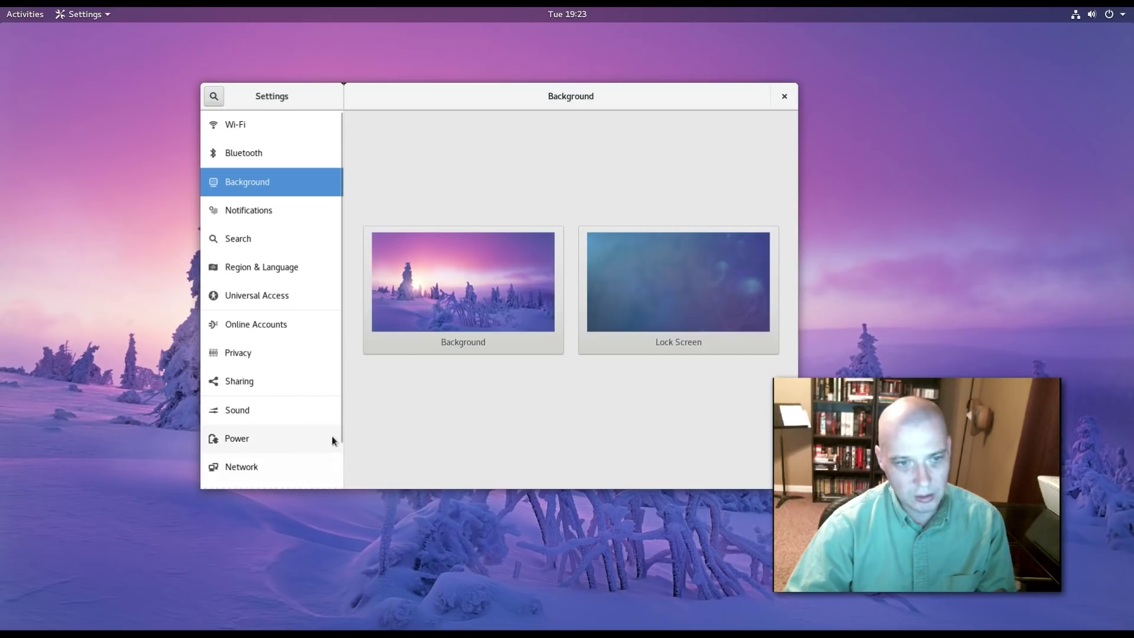
View the Fedora 27 system details on the Details page, then close Settings.
scroll(331, 437, "down", 1)
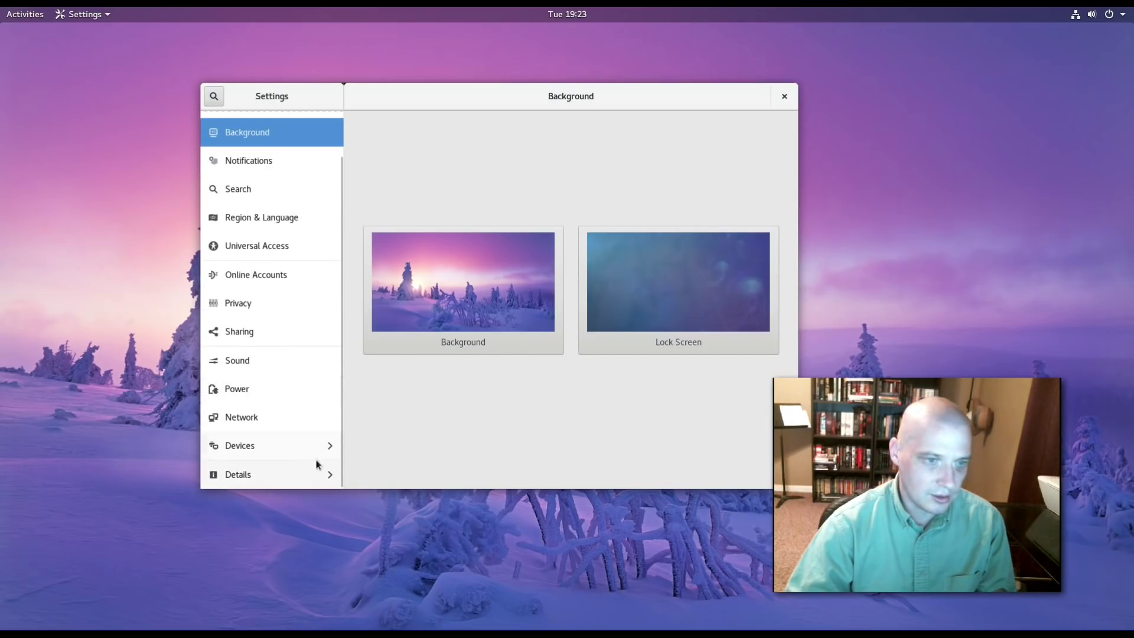
left_click(269, 476)
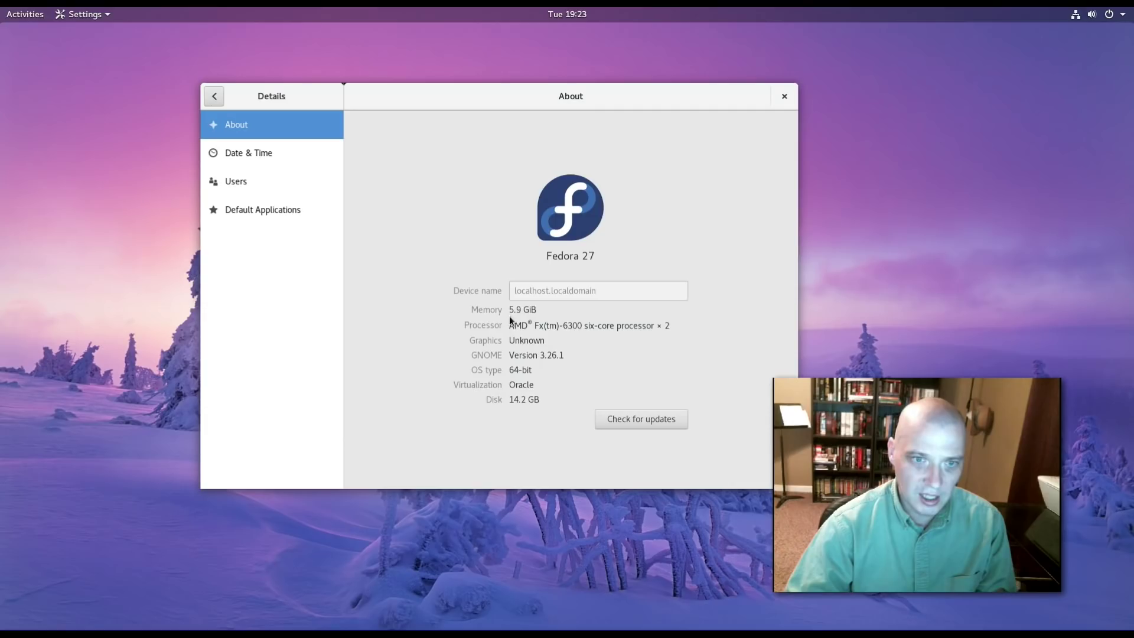
left_click(784, 98)
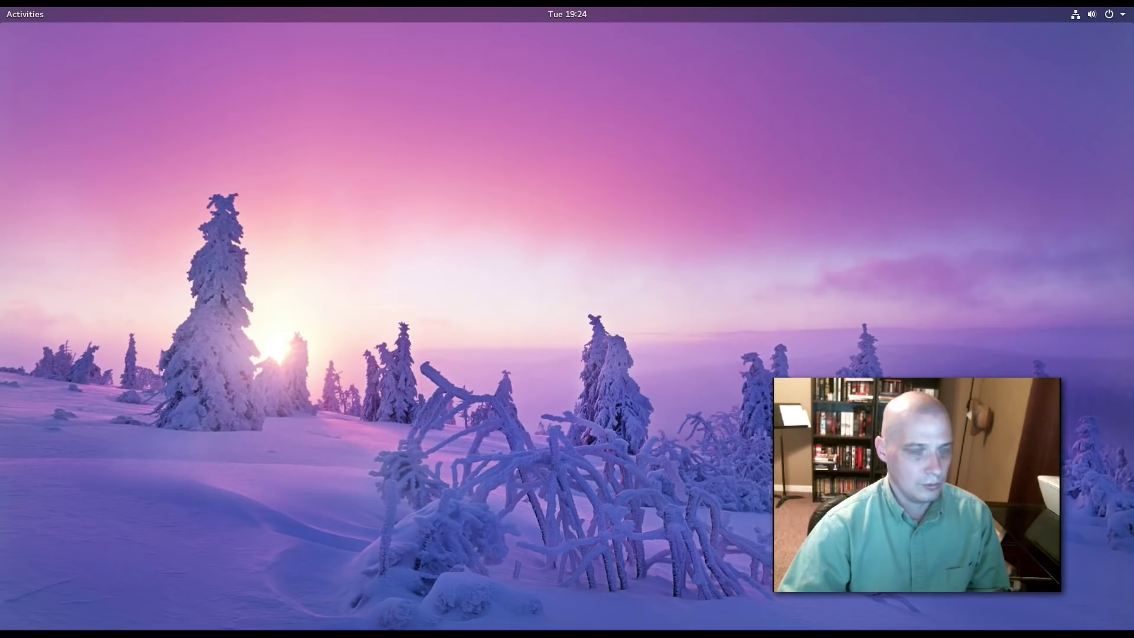
left_click(34, 11)
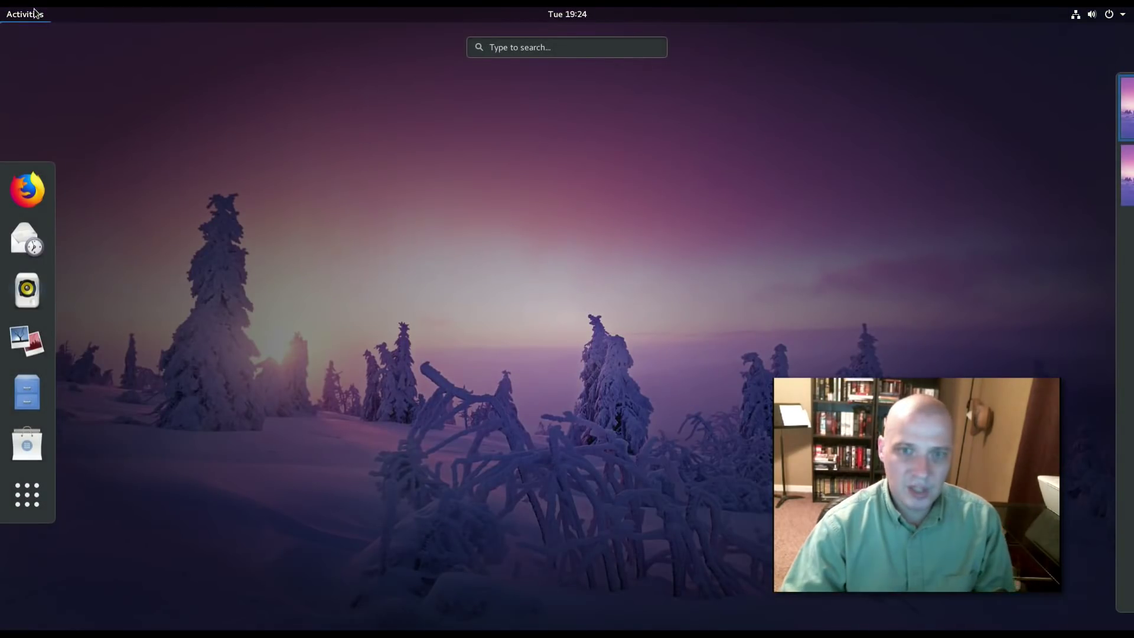
left_click(35, 13)
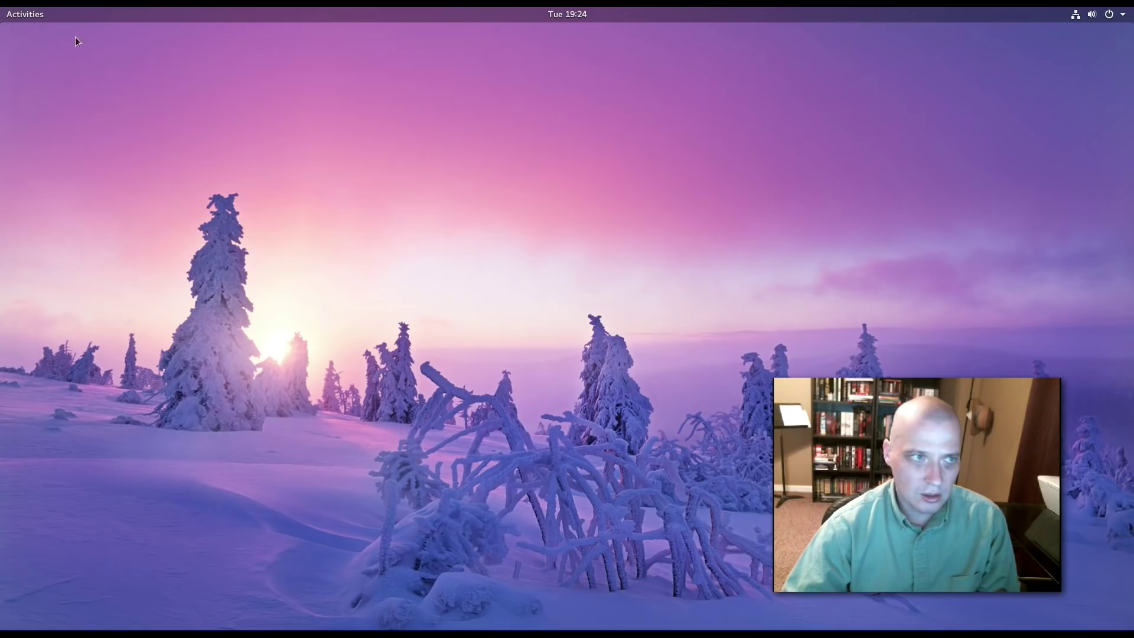
left_click(17, 18)
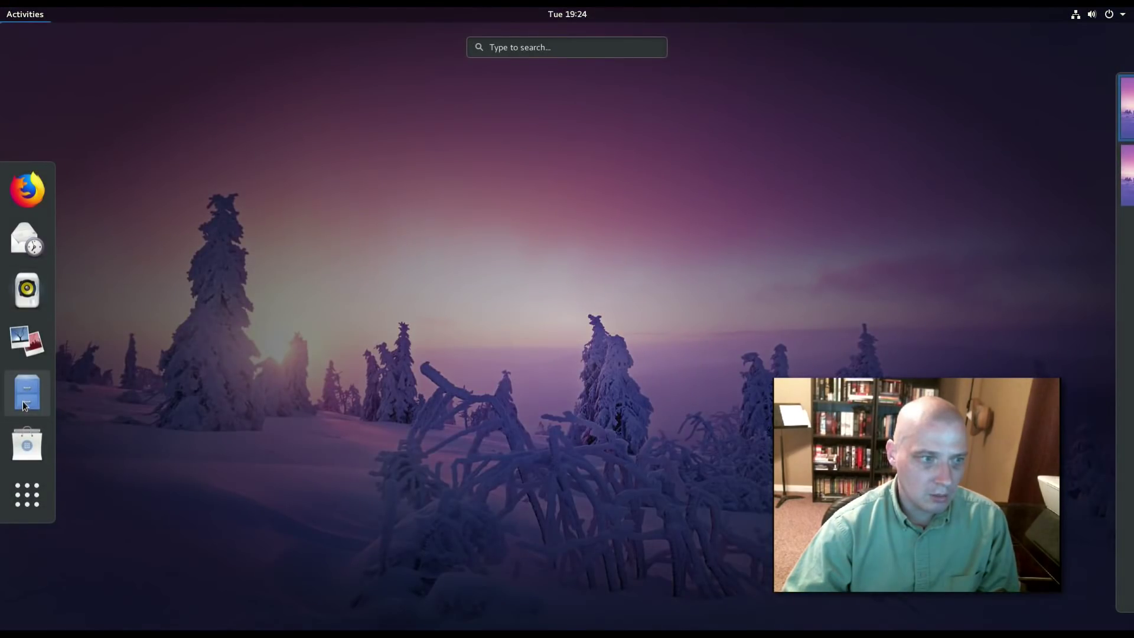
left_click(23, 401)
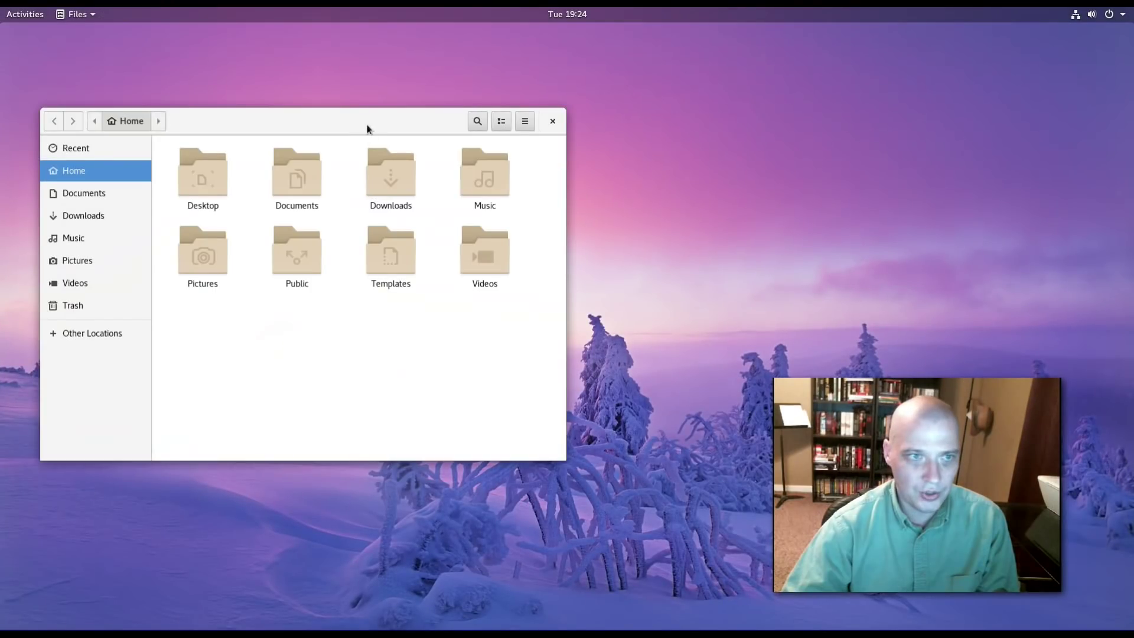
left_click_drag(371, 119, 421, 152)
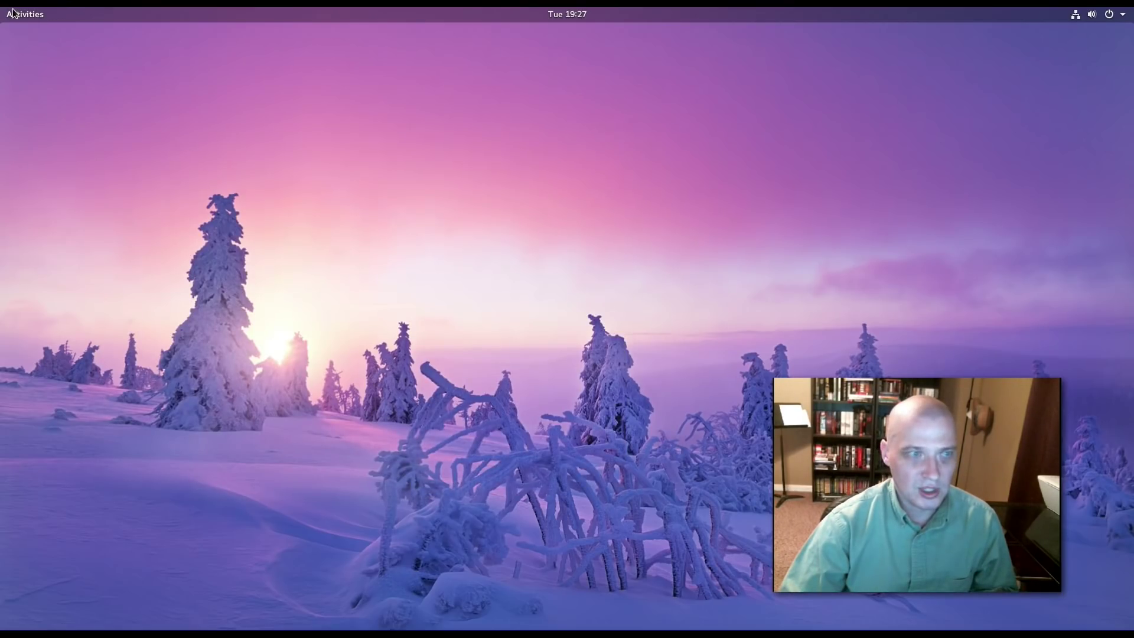
Search "system" in the overview, launch System Monitor, and show its Processes list.
left_click(36, 12)
left_click(514, 43)
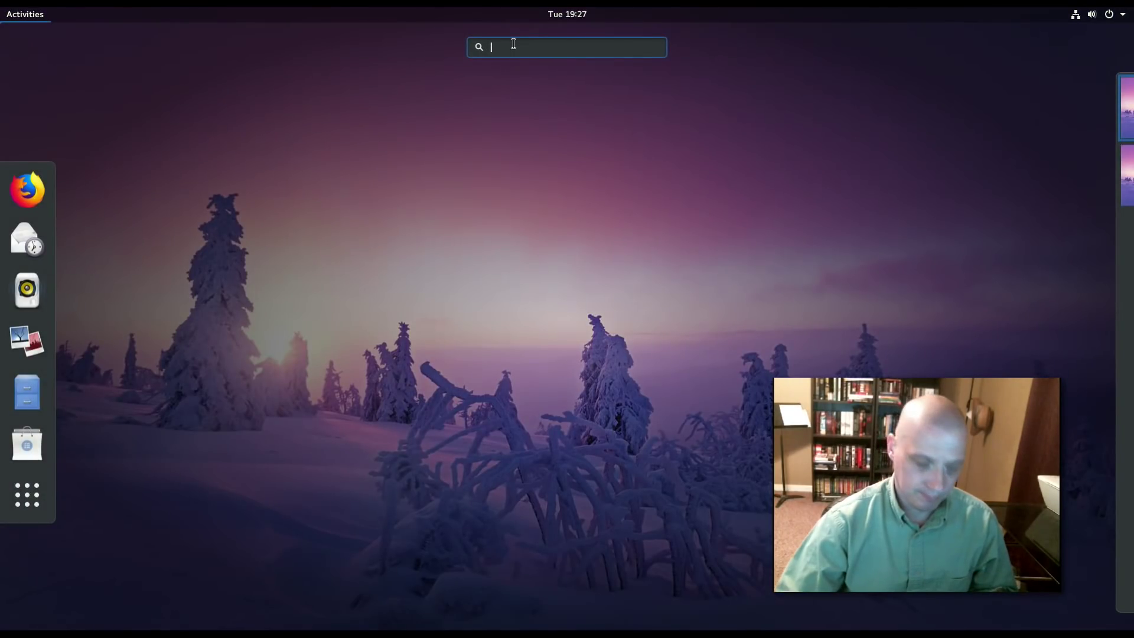
type("system")
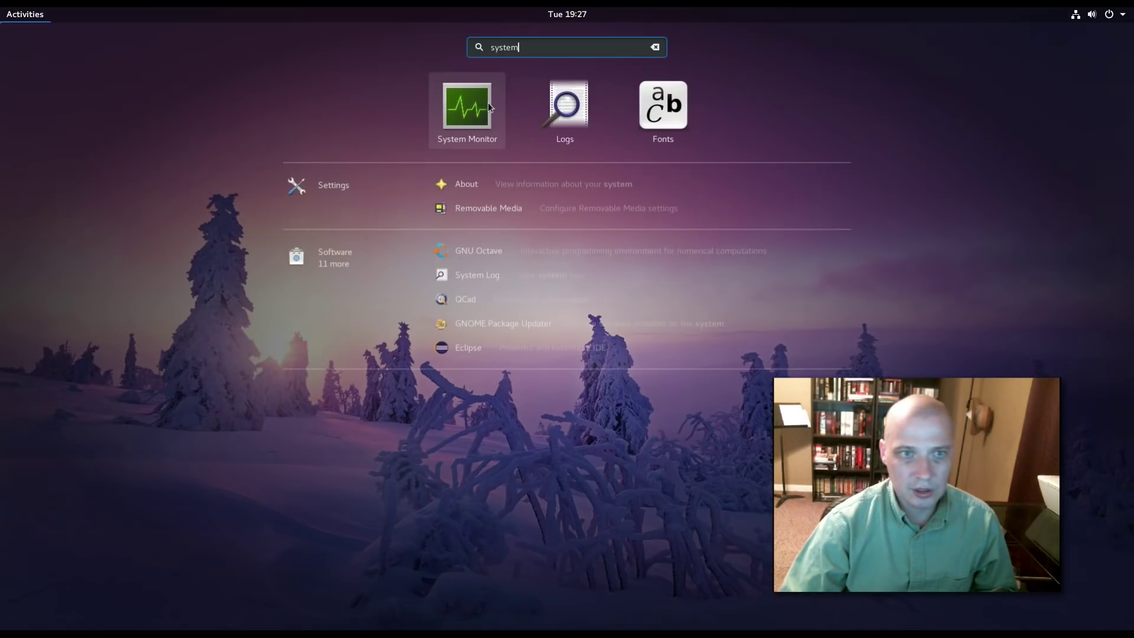
left_click(488, 102)
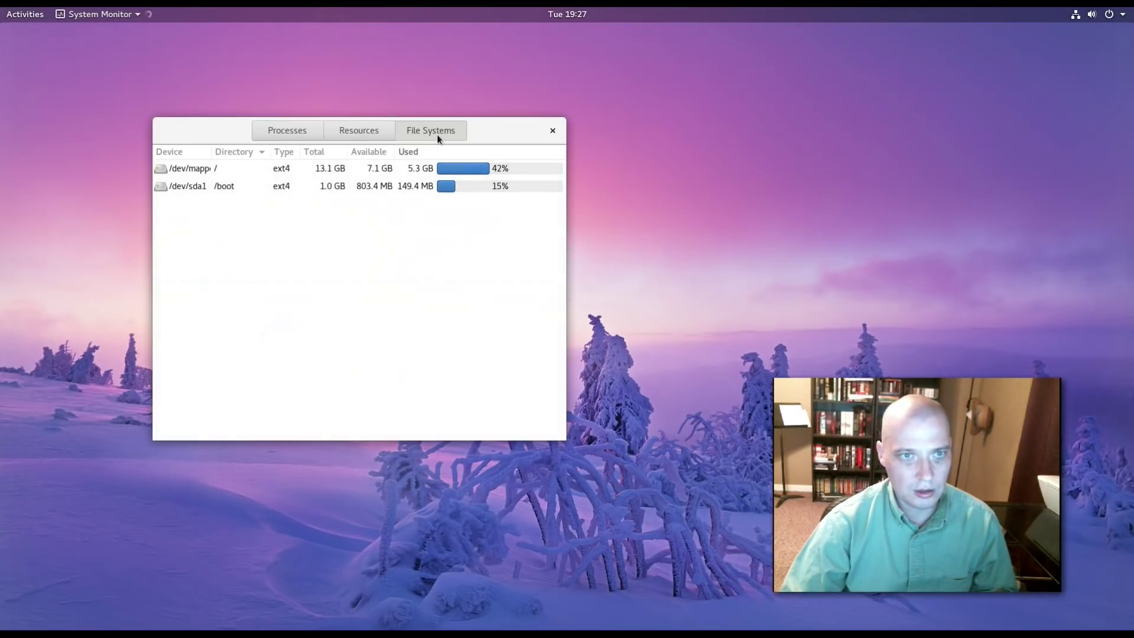
left_click_drag(500, 126, 481, 148)
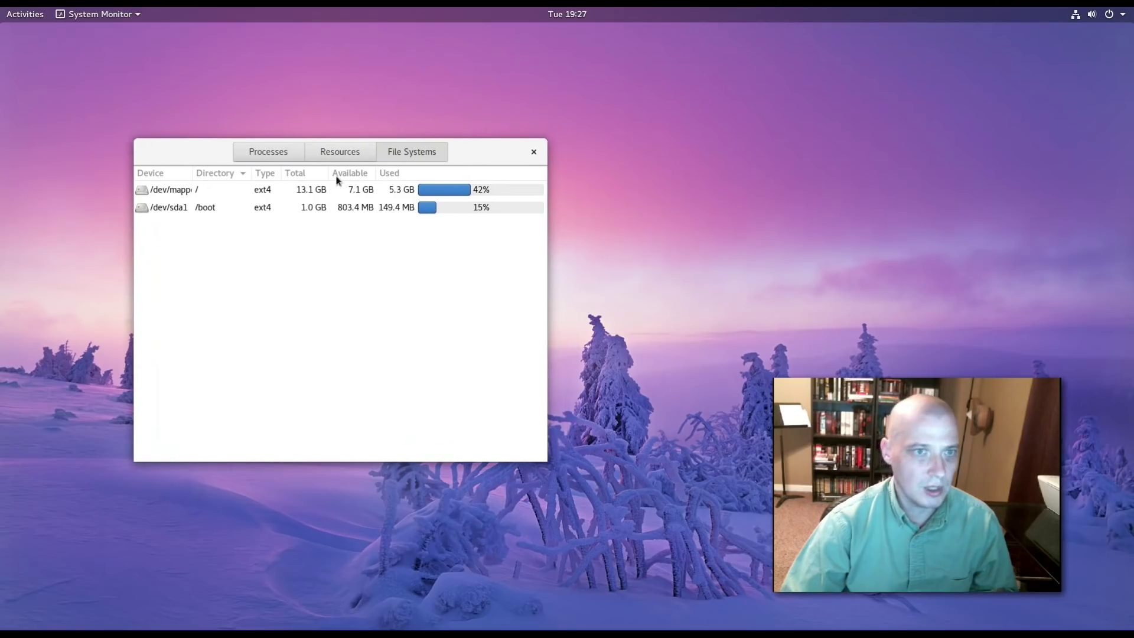
left_click(288, 153)
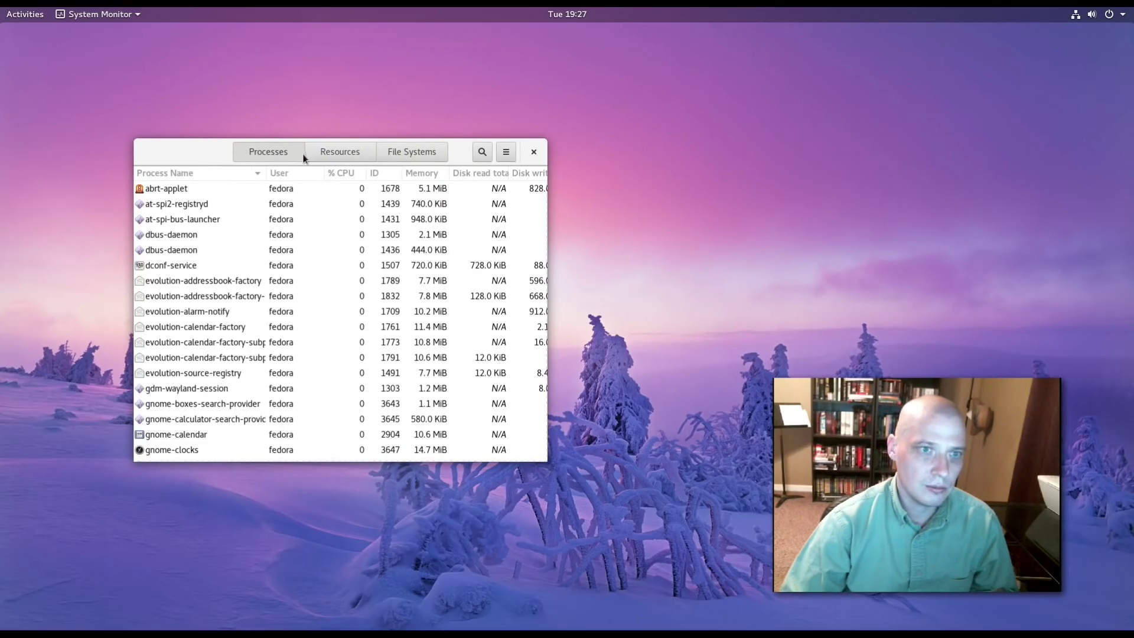
View the CPU, memory and network history graphs, then quit System Monitor.
left_click(341, 155)
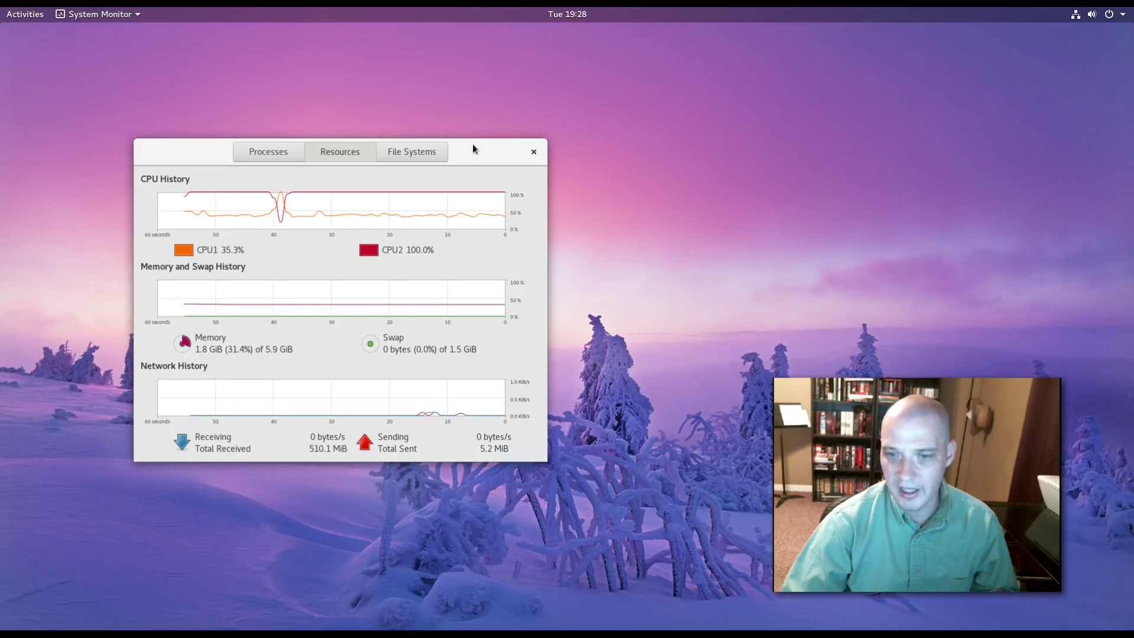
key("alt+F4")
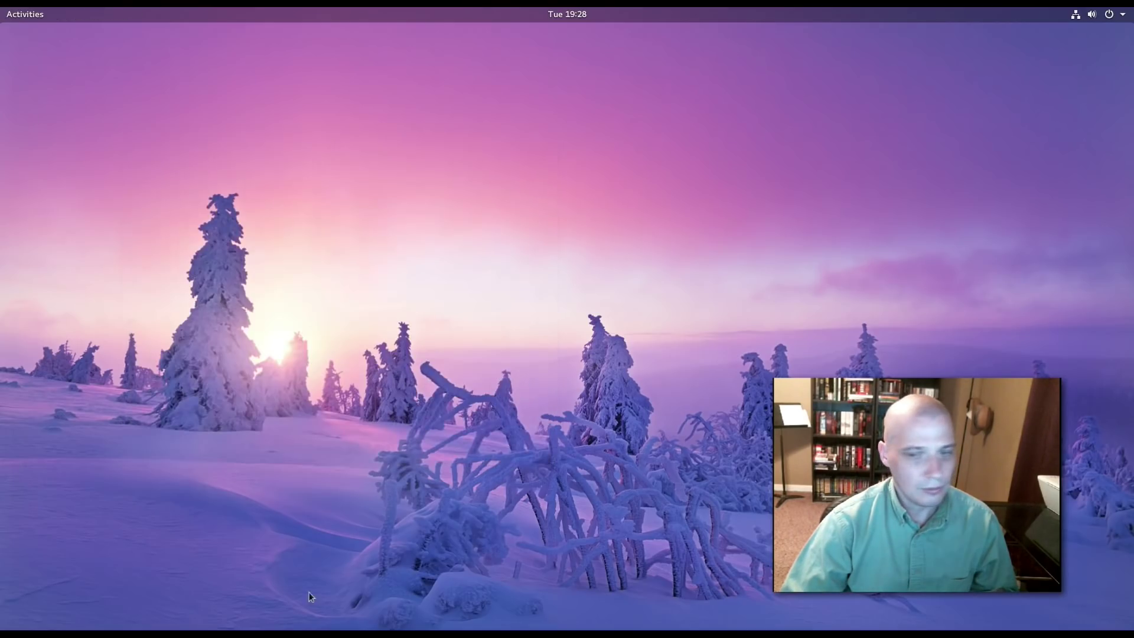